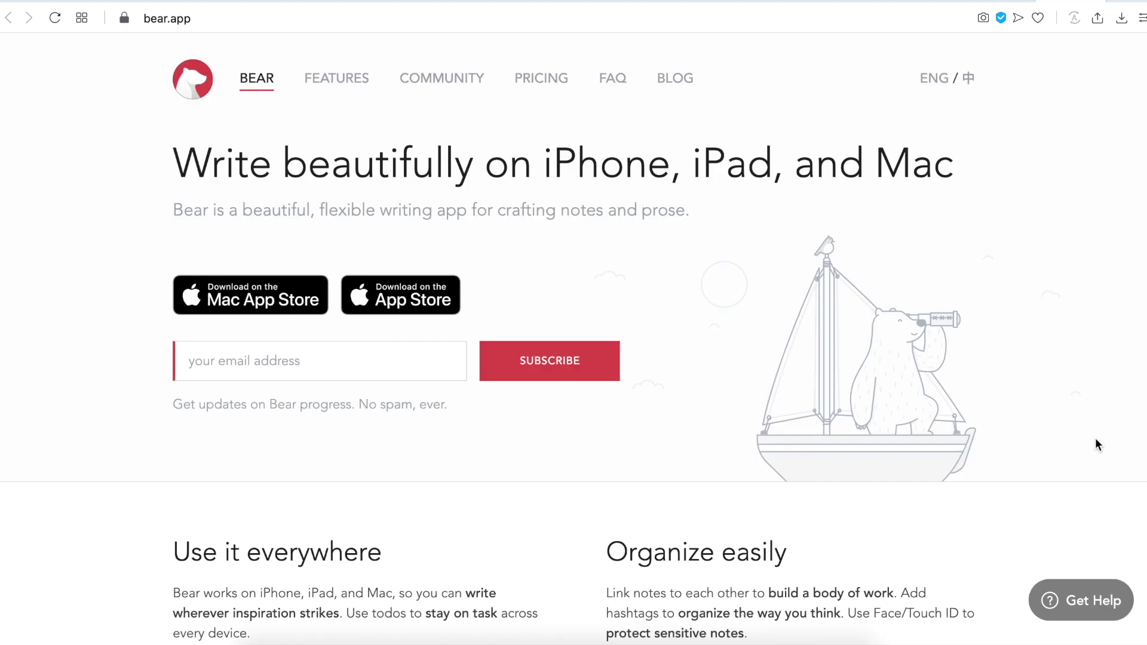
scroll(1096, 439, down, 2)
scroll(1095, 440, down, 5)
scroll(1096, 440, down, 6)
scroll(1095, 439, down, 3)
scroll(1095, 445, down, 5)
scroll(1095, 445, down, 5)
scroll(1095, 445, down, 3)
scroll(1095, 445, down, 3)
scroll(1096, 444, down, 5)
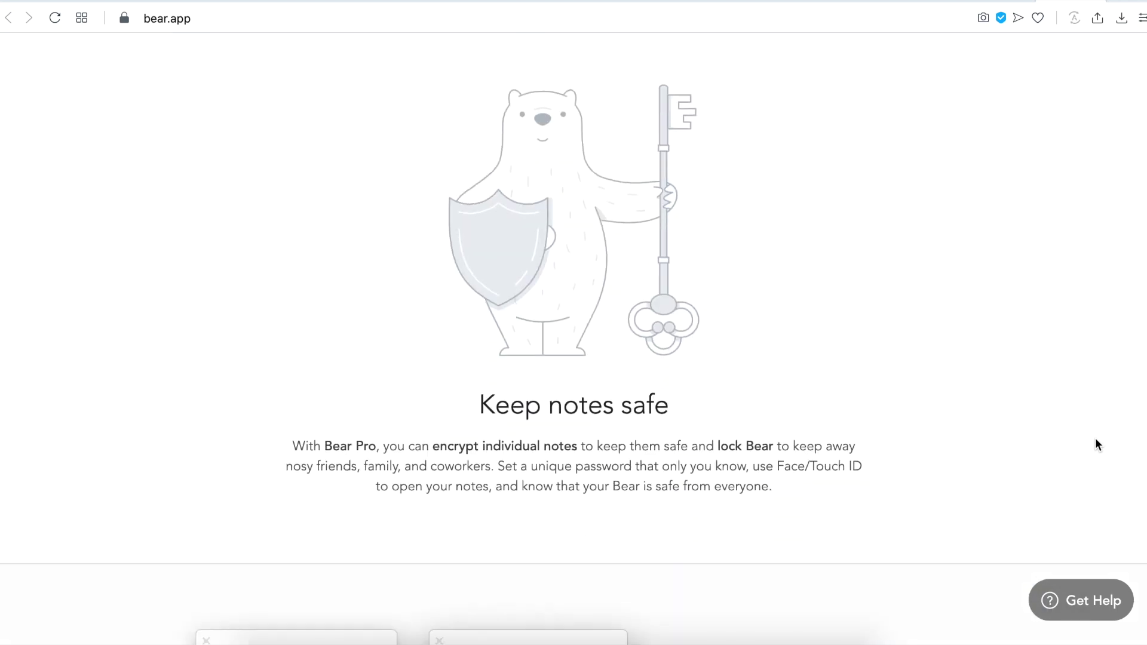
scroll(1095, 444, down, 4)
scroll(1096, 445, down, 3)
scroll(1095, 446, down, 4)
scroll(1095, 445, down, 4)
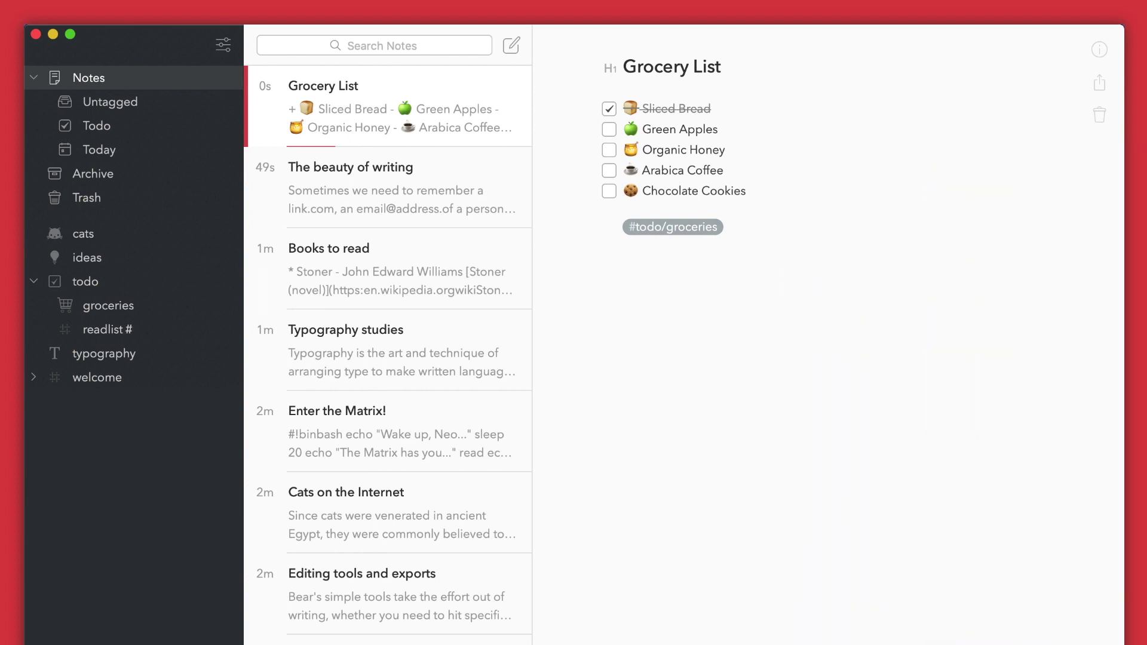
Create a new note titled My Holiday Plans tagged #holiday
key(Down)
key(Down)
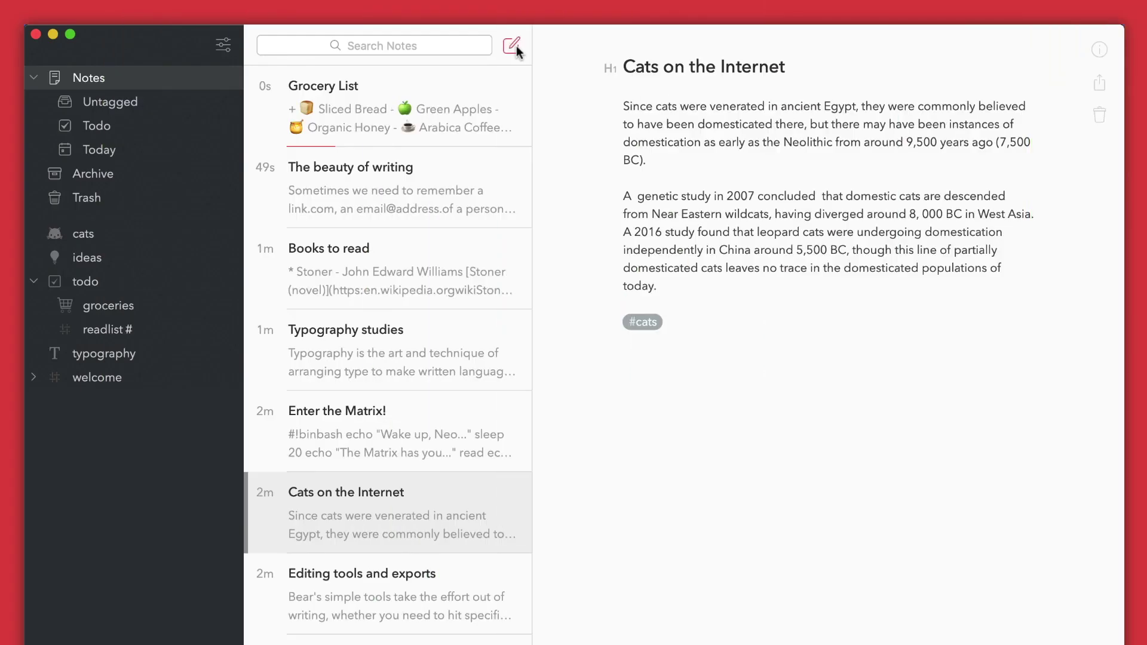
click(517, 46)
text(My Holiday Plans)
key(Return)
text(#)
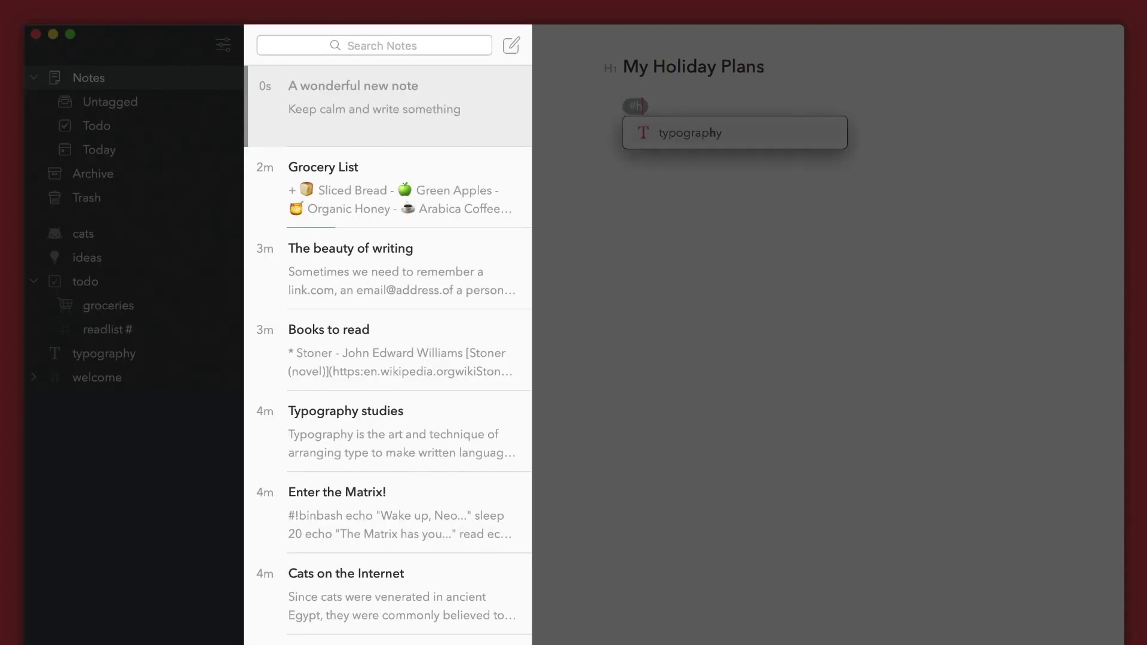
key(BackSpace)
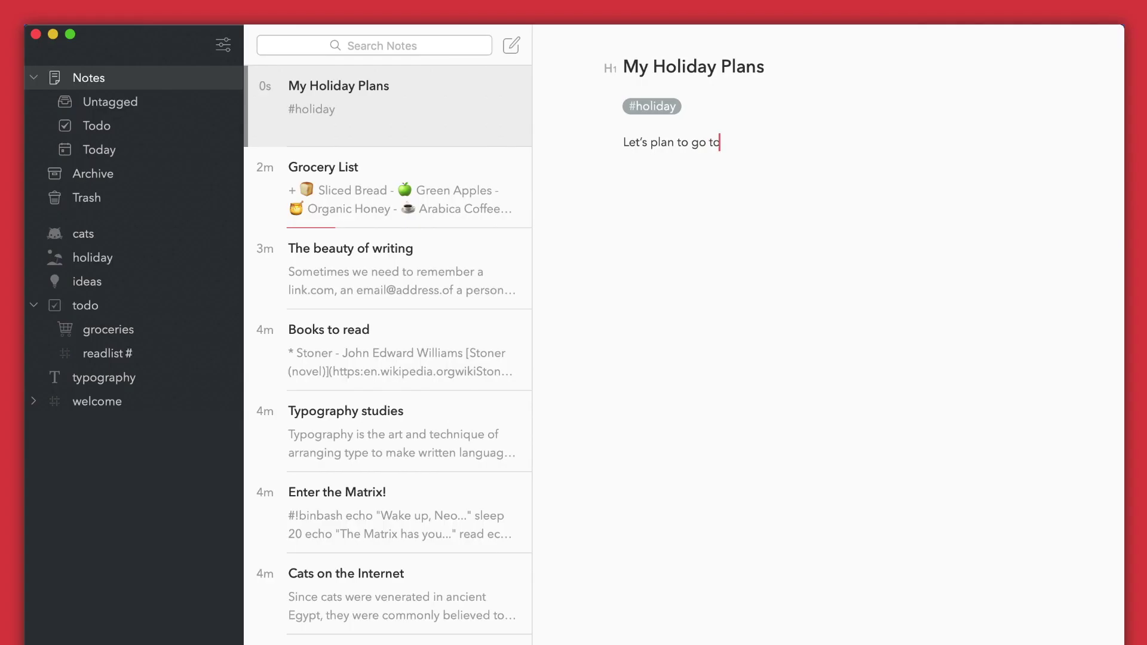
text(Florence)
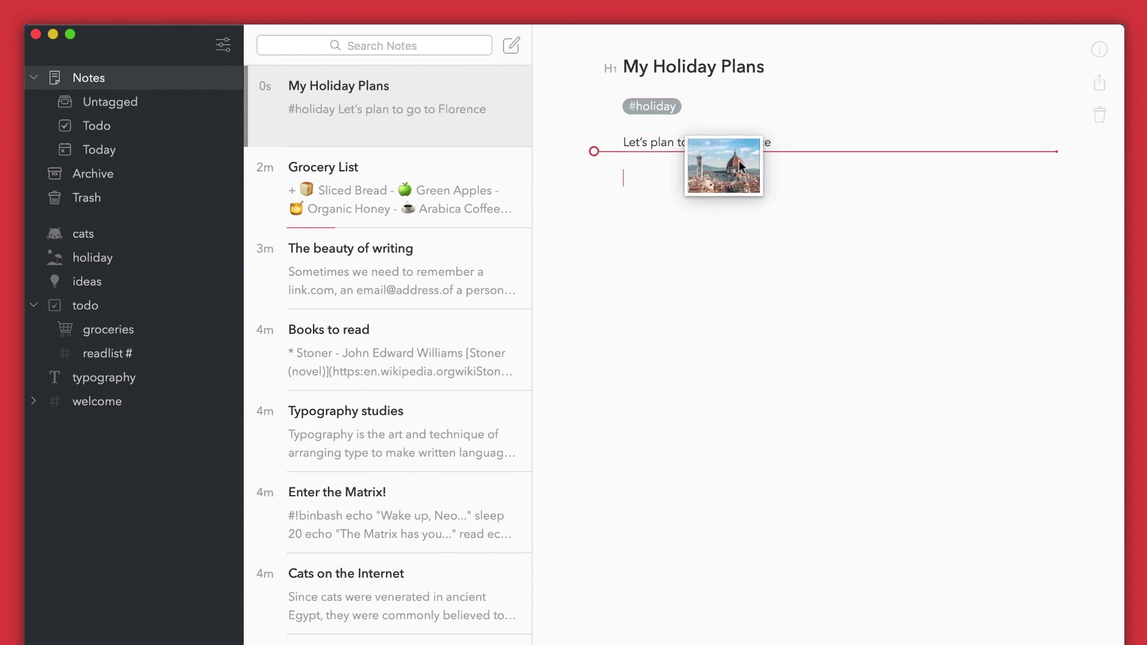
Add the Florence photo below the Florence sentence and tidy the spacing around it
drag(721, 166, 751, 180)
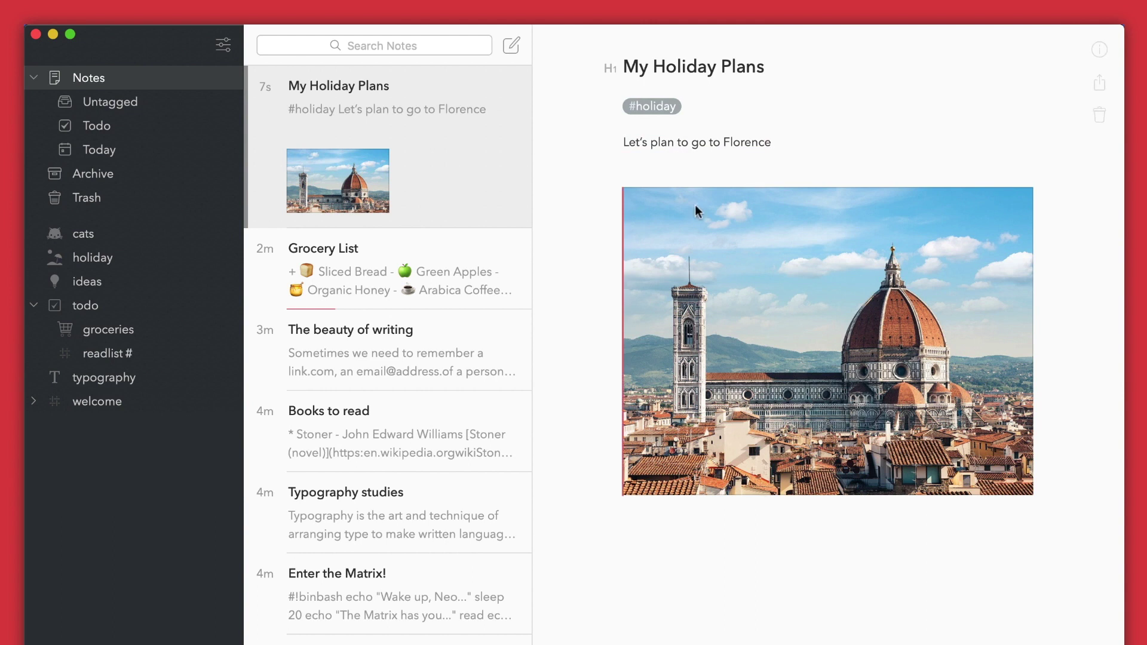
click(698, 166)
key(BackSpace)
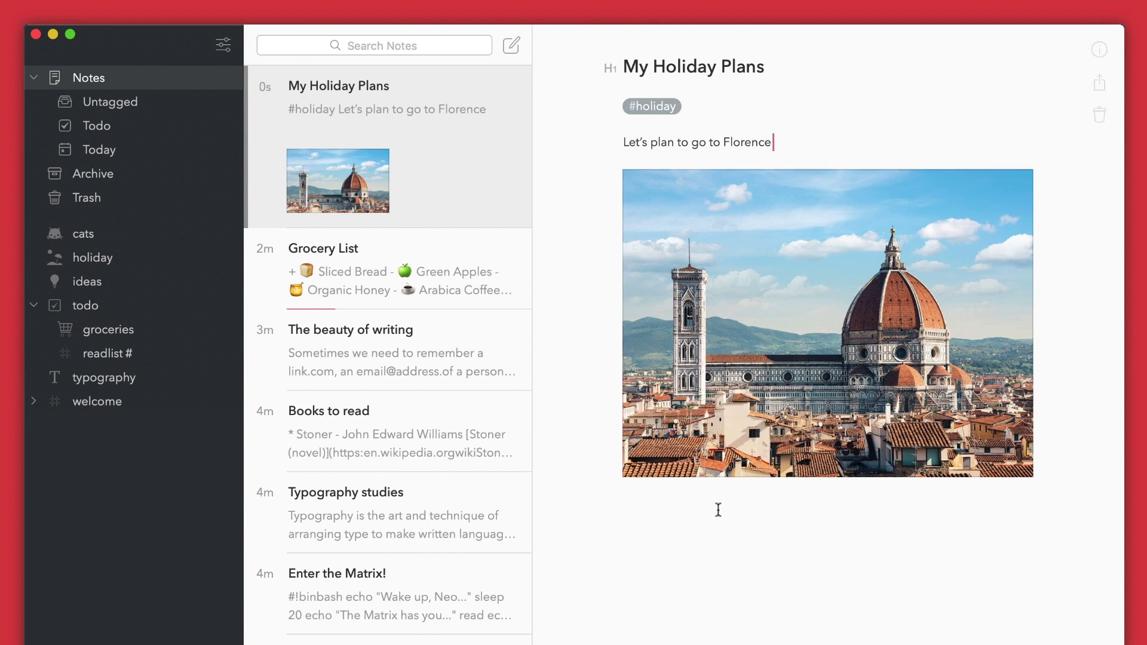
click(717, 514)
key(Return)
text(## Checklist)
Add a Checklist heading with three items including Duomo and Verona area
key(Return)
text(- )
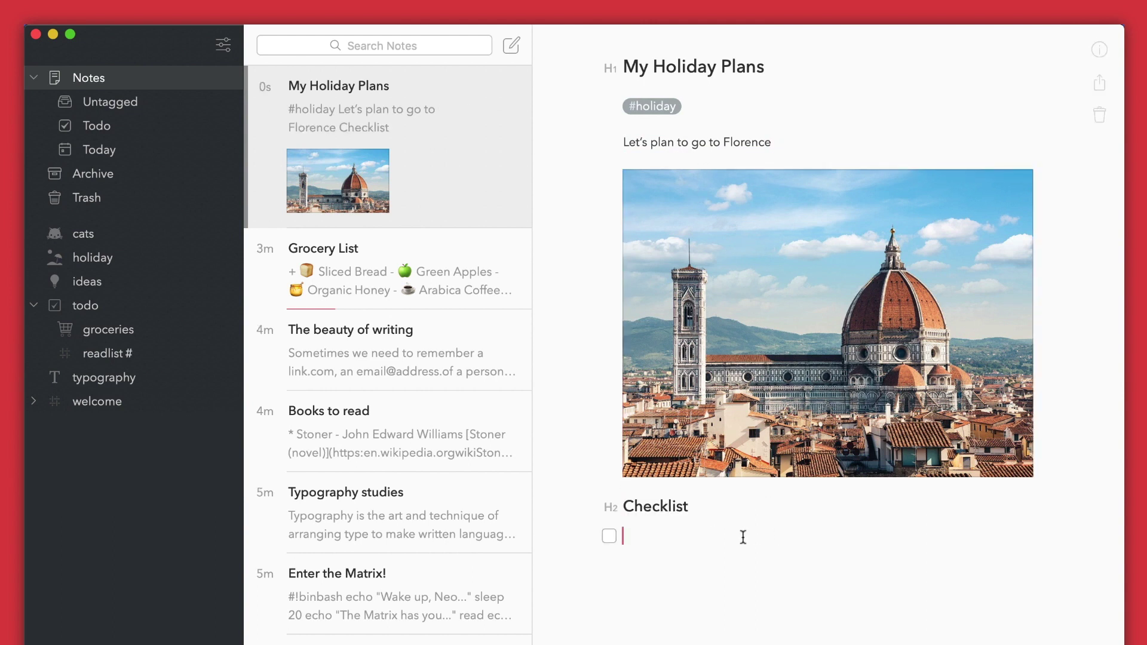
text(Duomo)
key(Return)
text(Verona a)
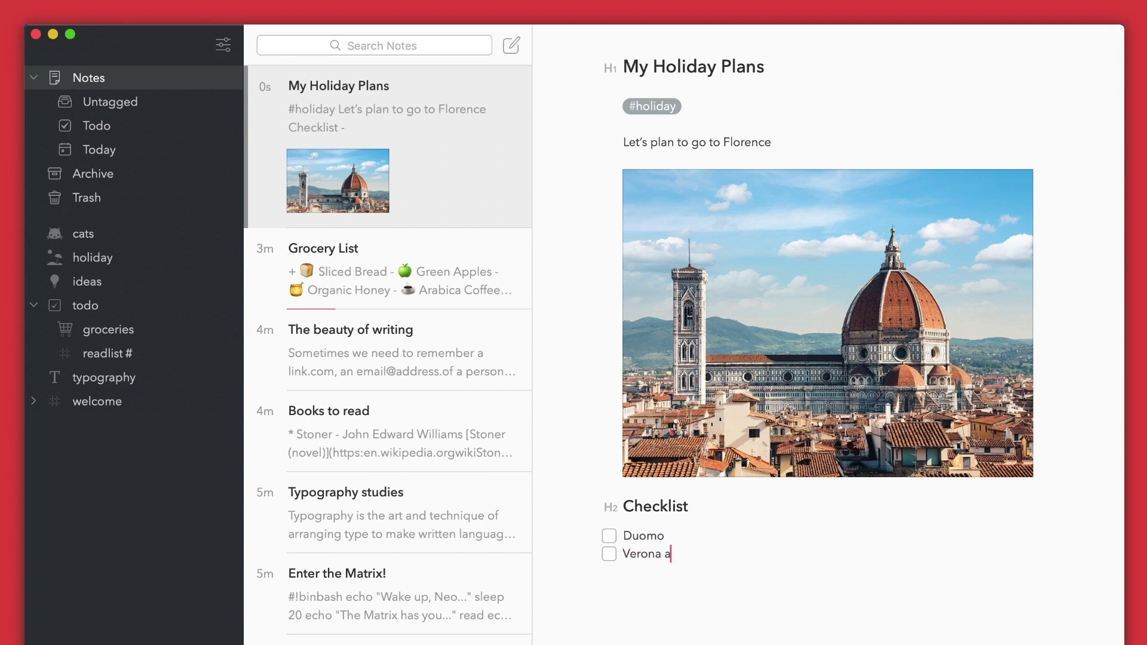
text(rea)
key(Return)
text(Photo with ice cream)
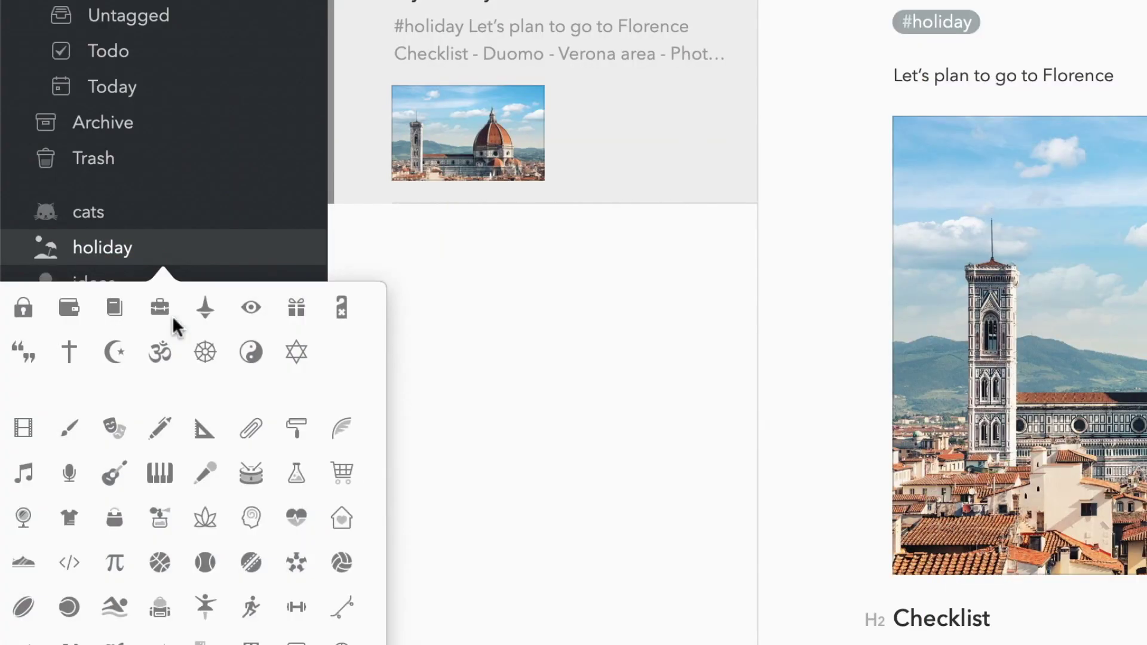
Give the holiday tag a new icon and tag the Enter the Matrix! note with #ideas
click(116, 304)
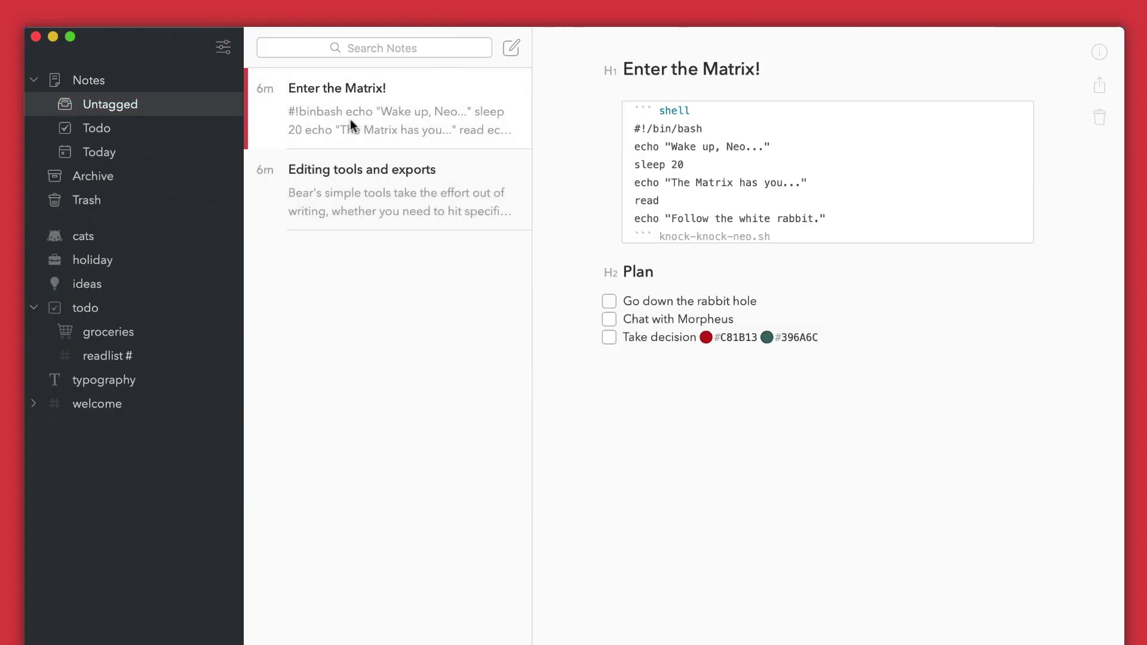
click(368, 168)
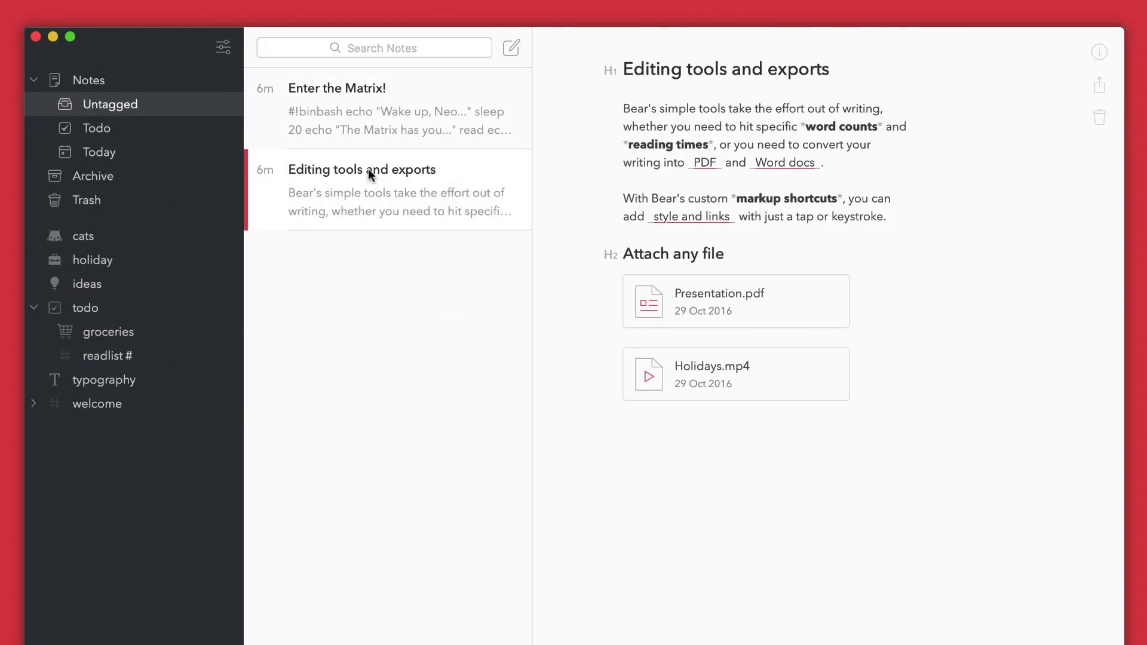
key(Up)
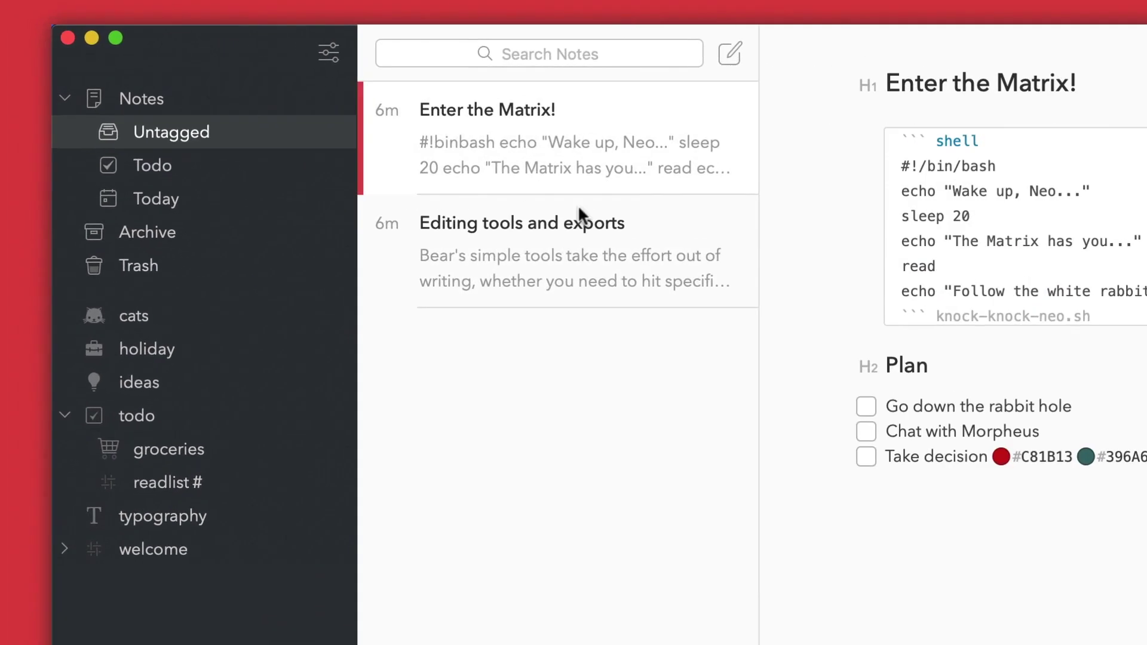
text(#ideas)
key(Return)
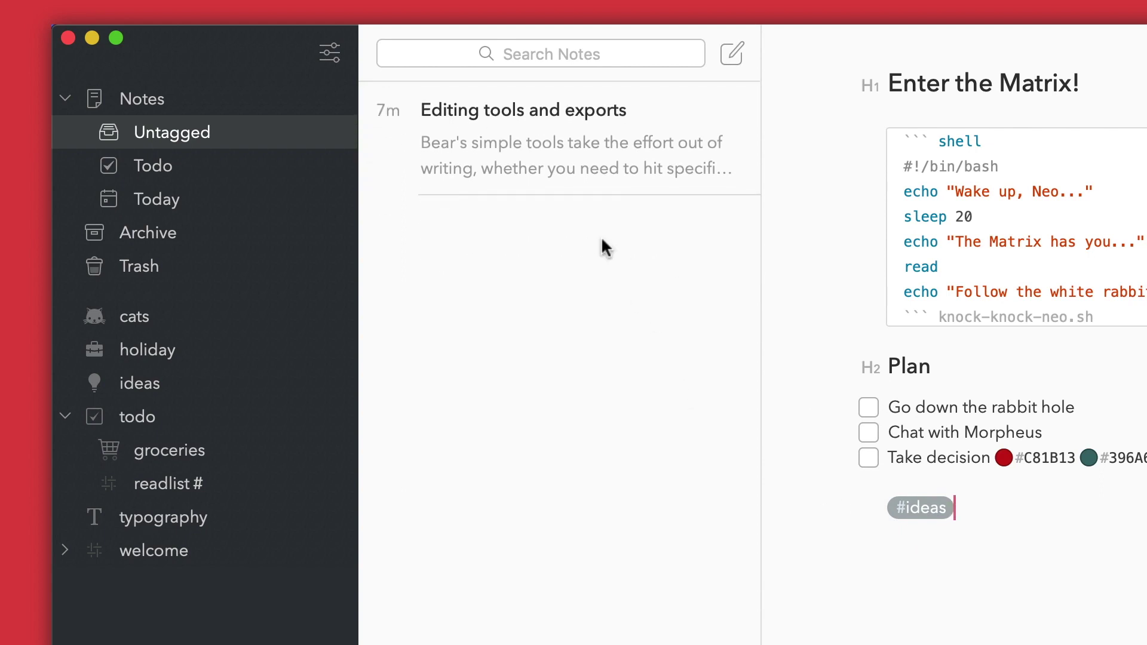
In the to-dos Grocery List note, check off Organic Honey and Arabica Coffee, then view today's notes
click(183, 165)
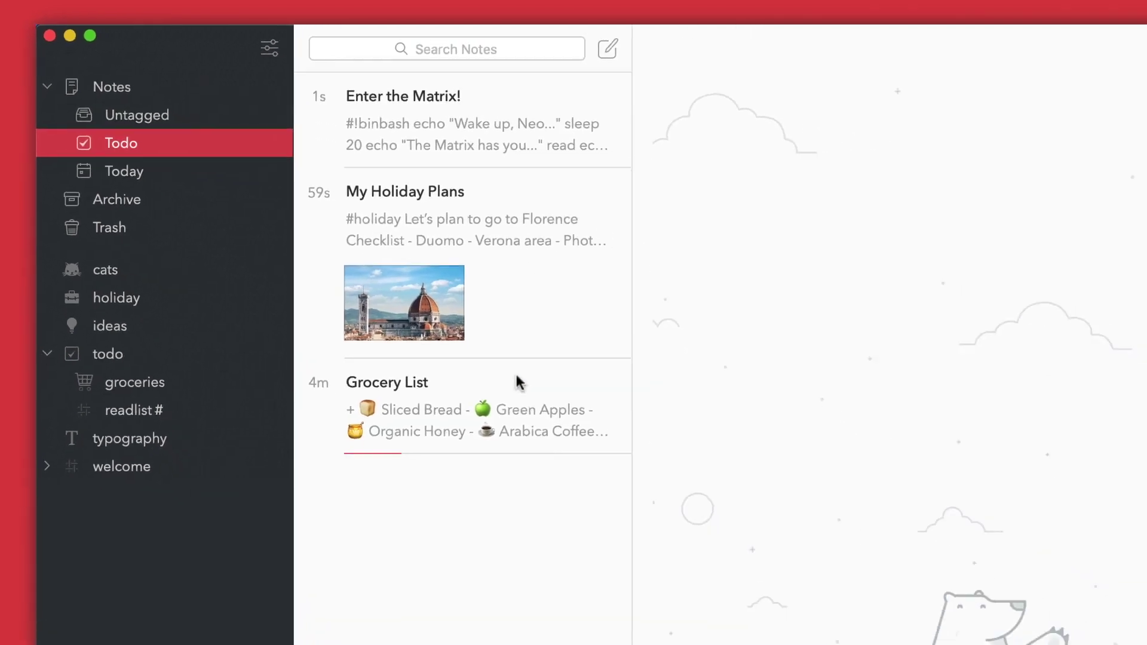
click(517, 378)
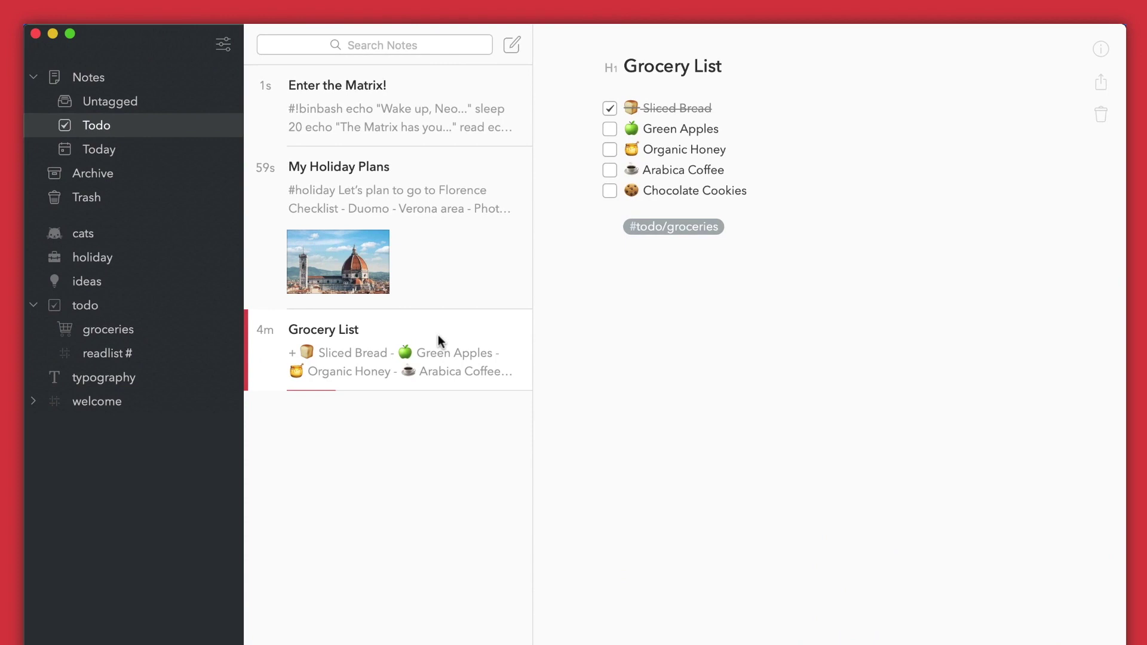
click(610, 150)
click(609, 171)
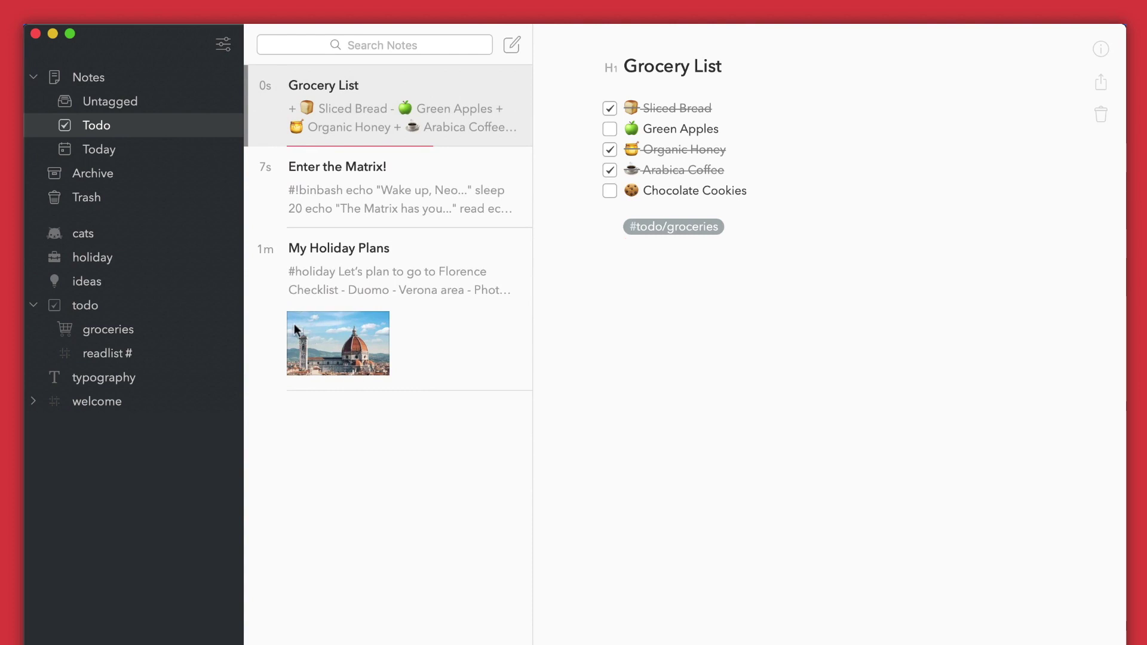
click(143, 149)
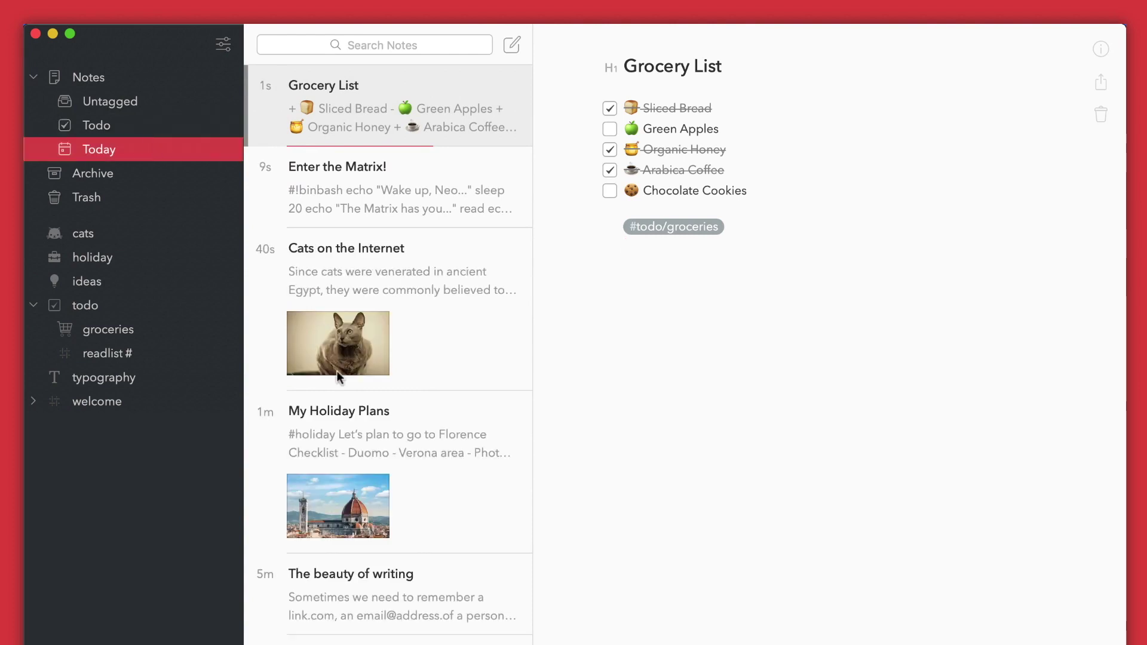
scroll(339, 377, down, 3)
click(377, 617)
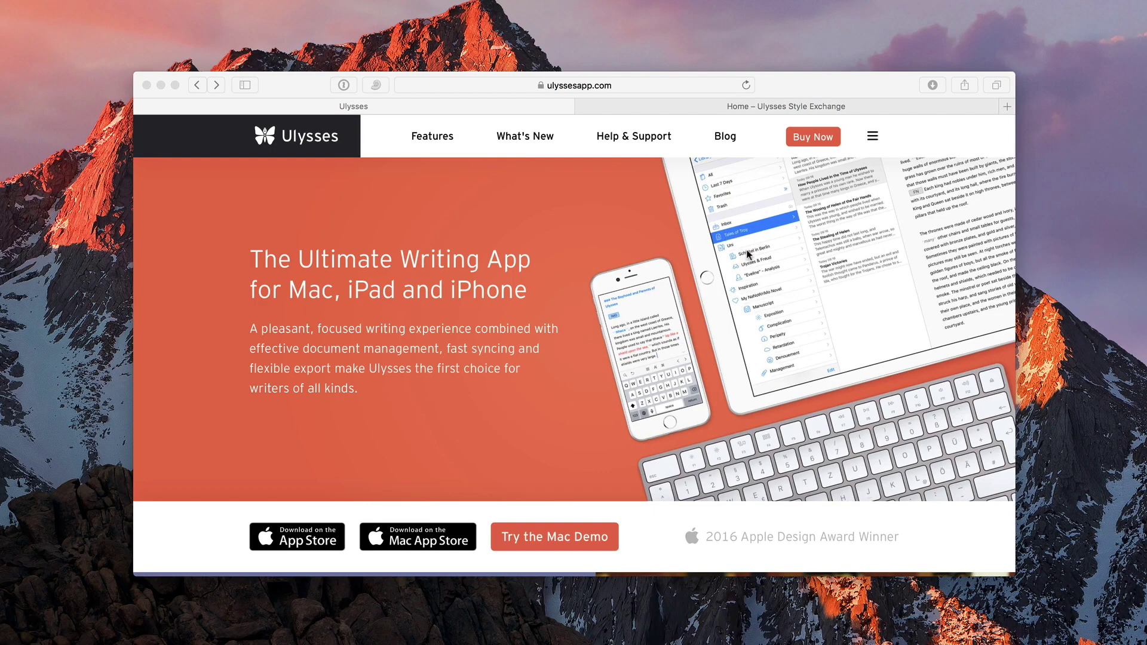
Bring the Safari window showing ulyssesapp.com to the front
click(808, 93)
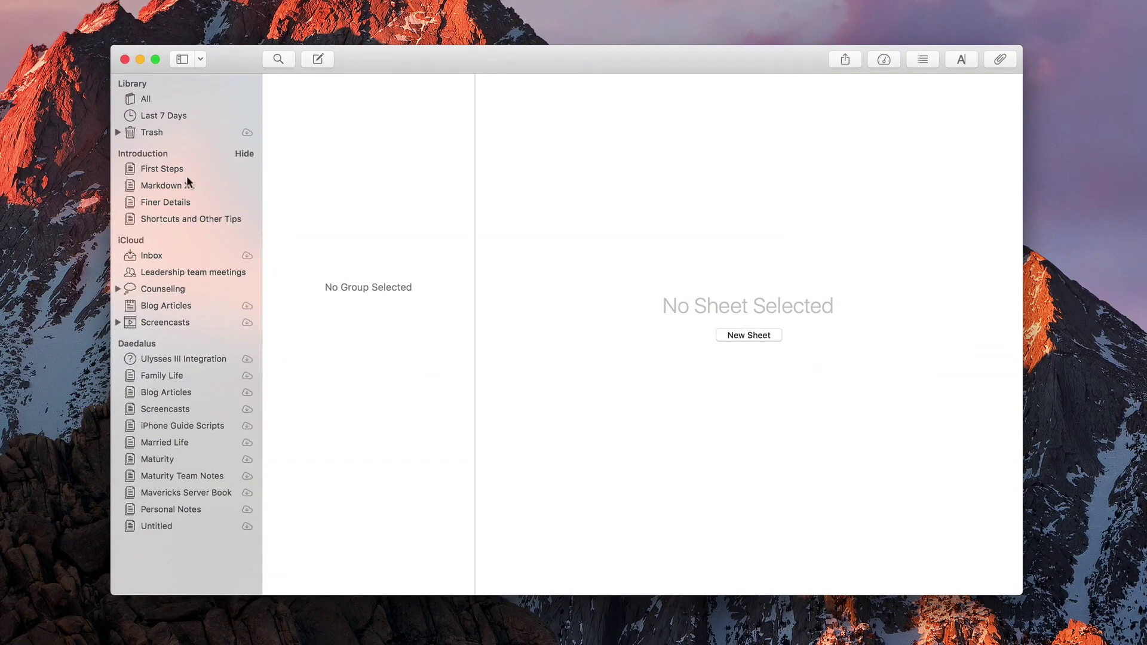
click(182, 59)
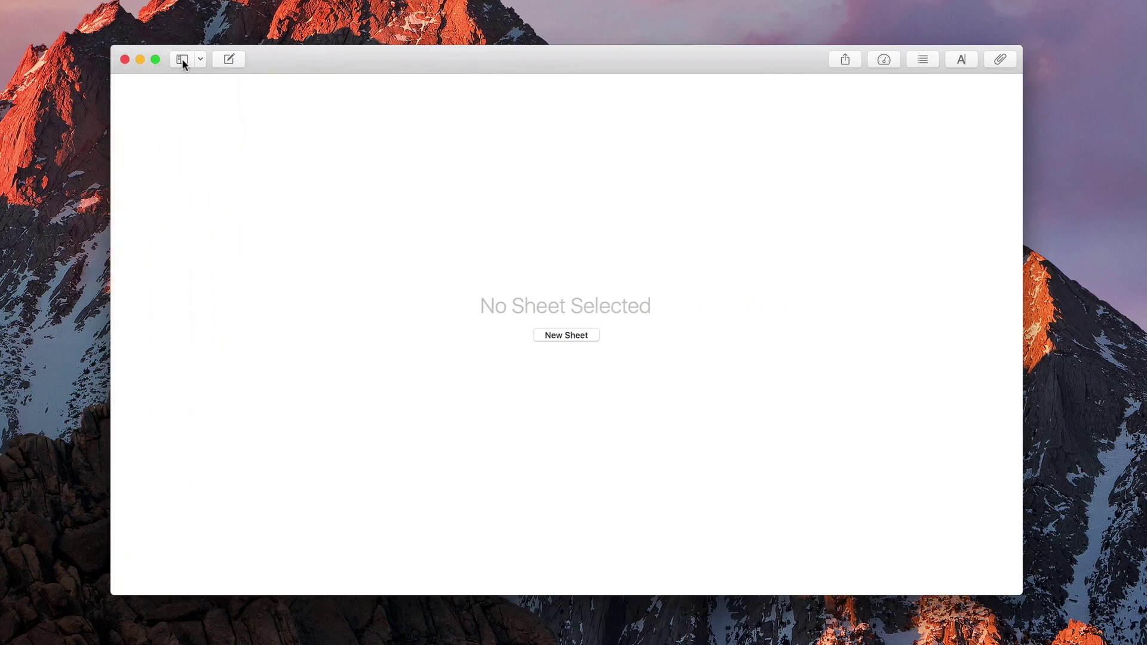
click(181, 60)
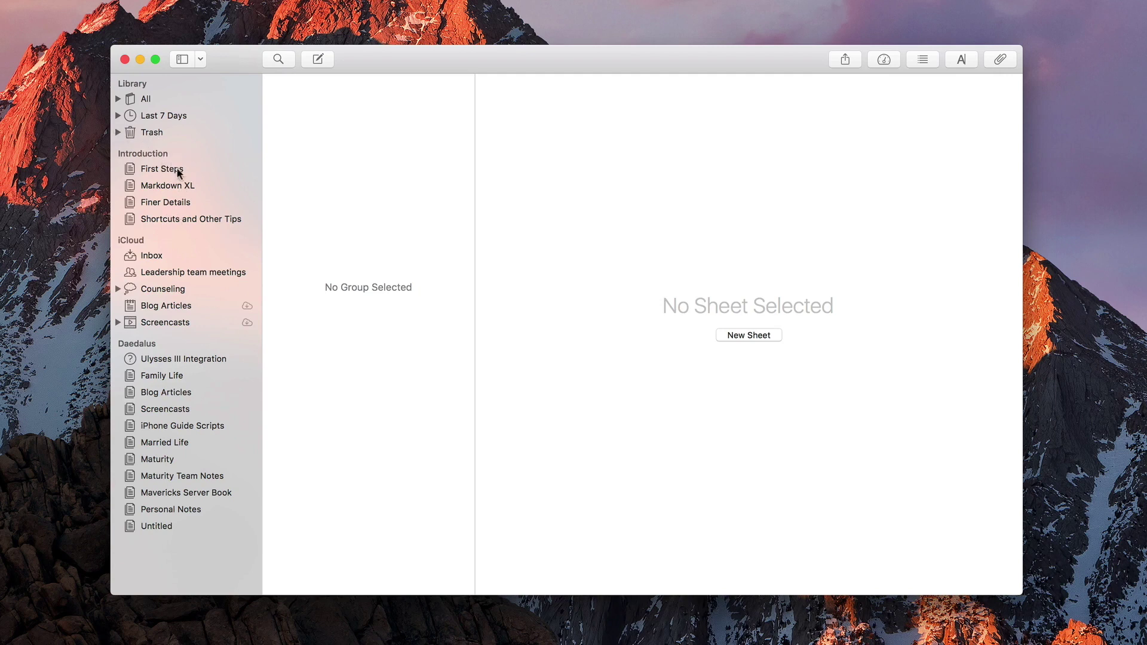
mouse_move(143, 154)
click(241, 154)
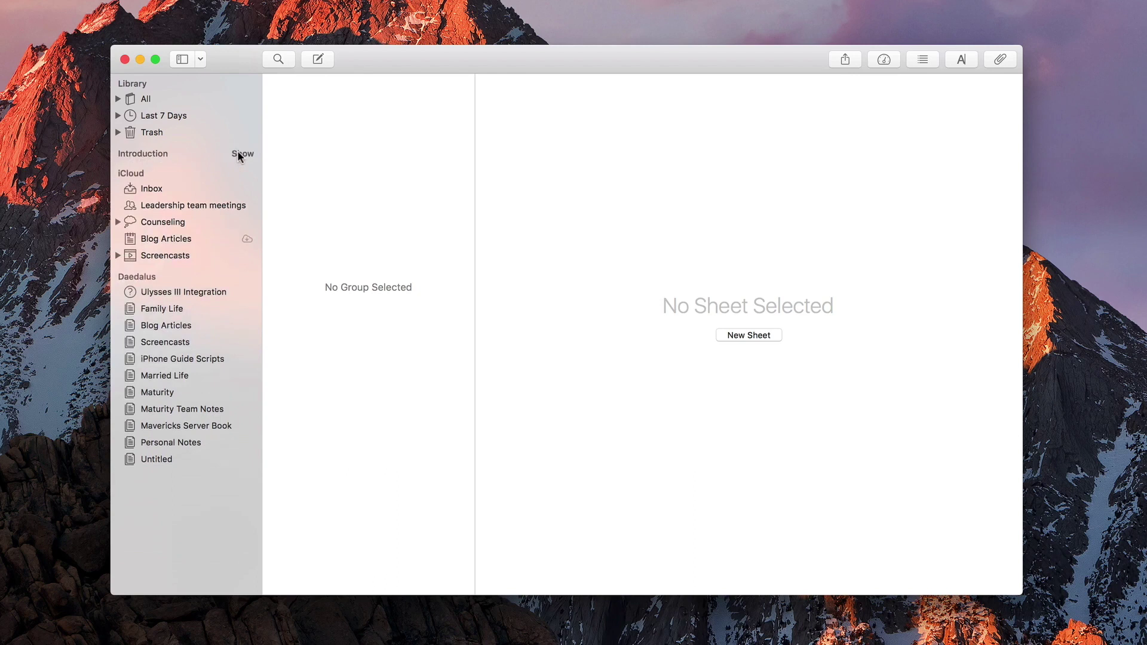
click(240, 155)
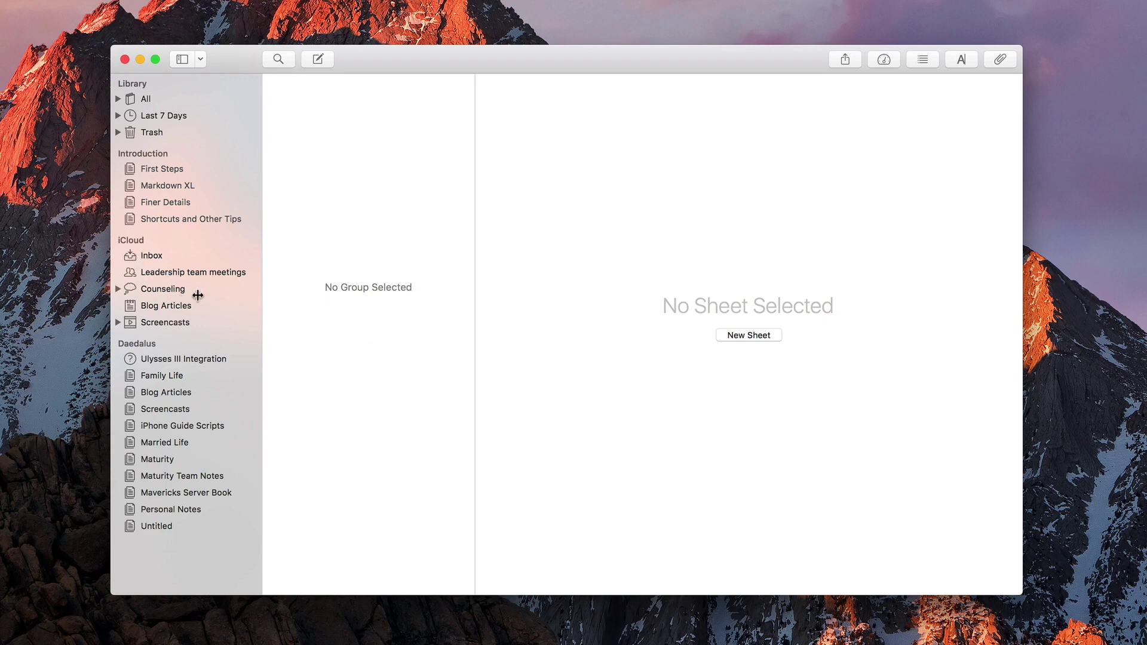
click(152, 169)
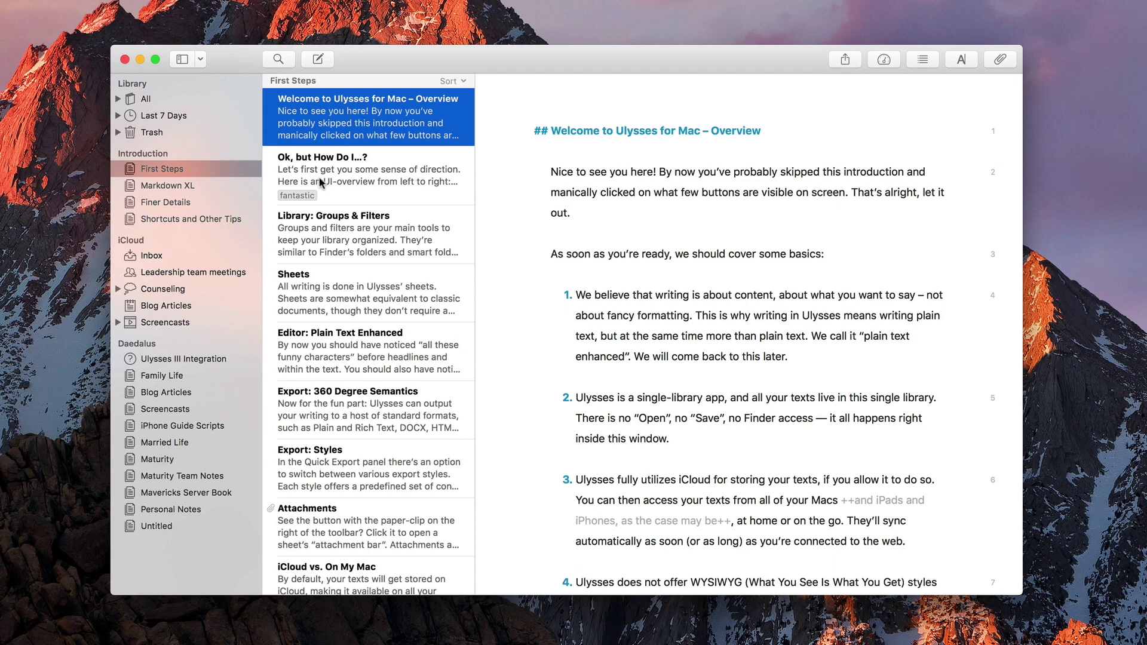
key(Down)
key(Down)
key(Down)
key(Up)
key(Up)
key(Up)
shift+click(384, 235)
scroll(717, 267, down, 3)
scroll(717, 266, down, 7)
scroll(704, 268, down, 5)
scroll(704, 268, down, 2)
scroll(704, 267, up, 5)
scroll(704, 268, up, 5)
scroll(704, 268, up, 5)
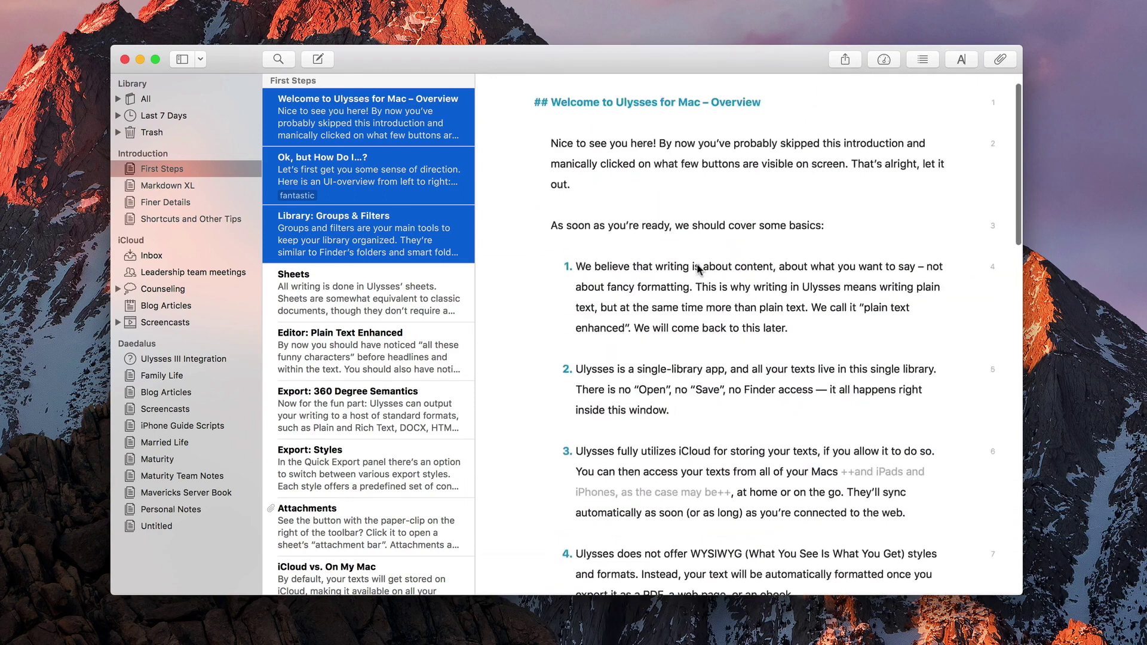
click(356, 302)
click(342, 120)
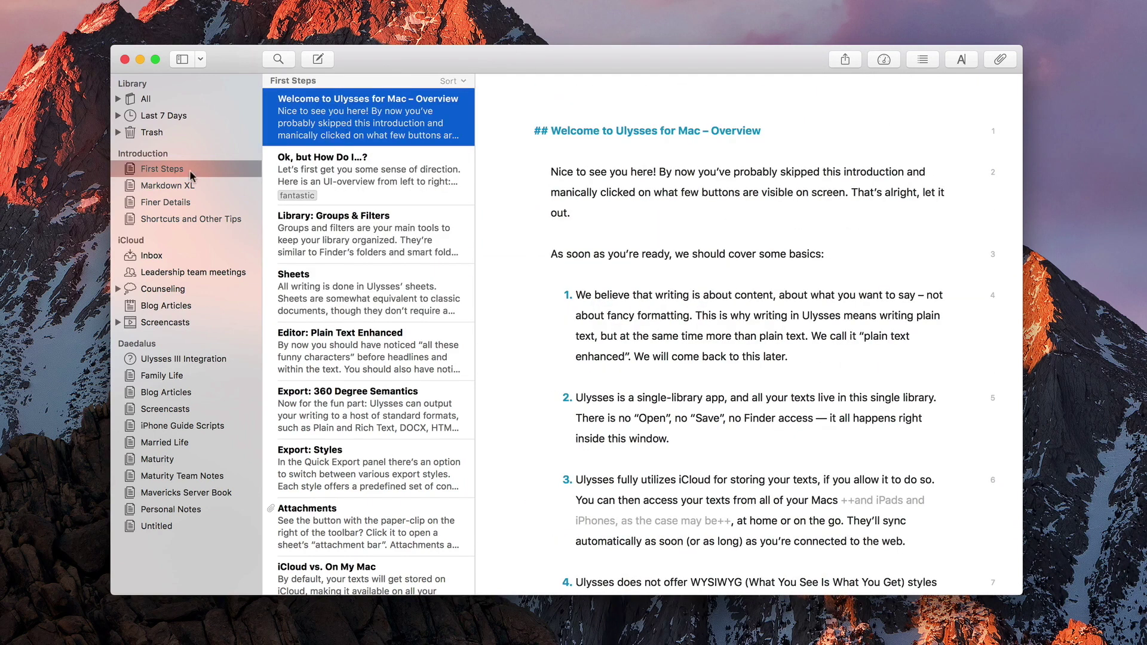
Start a live export preview of the First Steps group and move it to the right
right_click(130, 170)
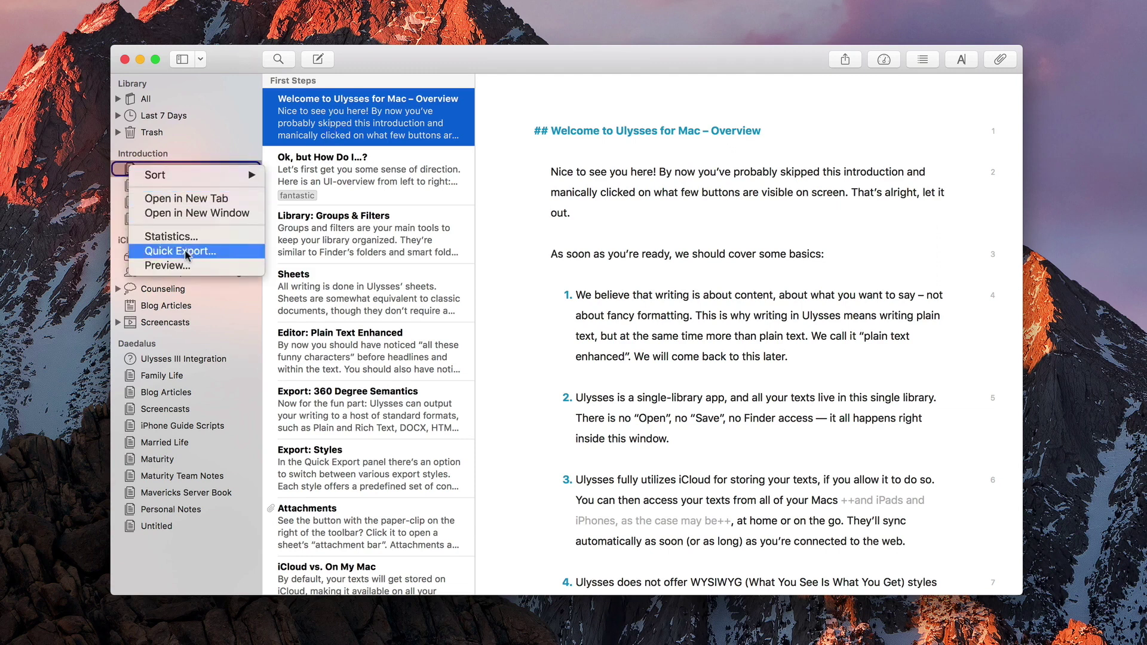
click(173, 268)
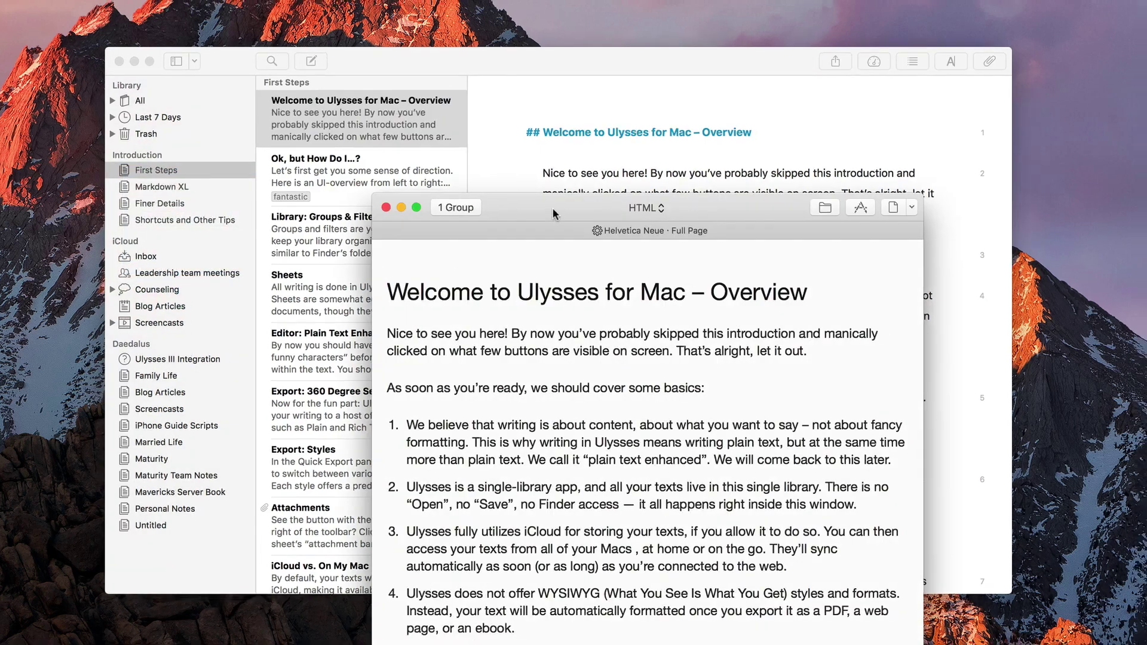
mouse_move(553, 209)
mouse_down()
mouse_move(664, 90)
mouse_move(781, 89)
mouse_up()
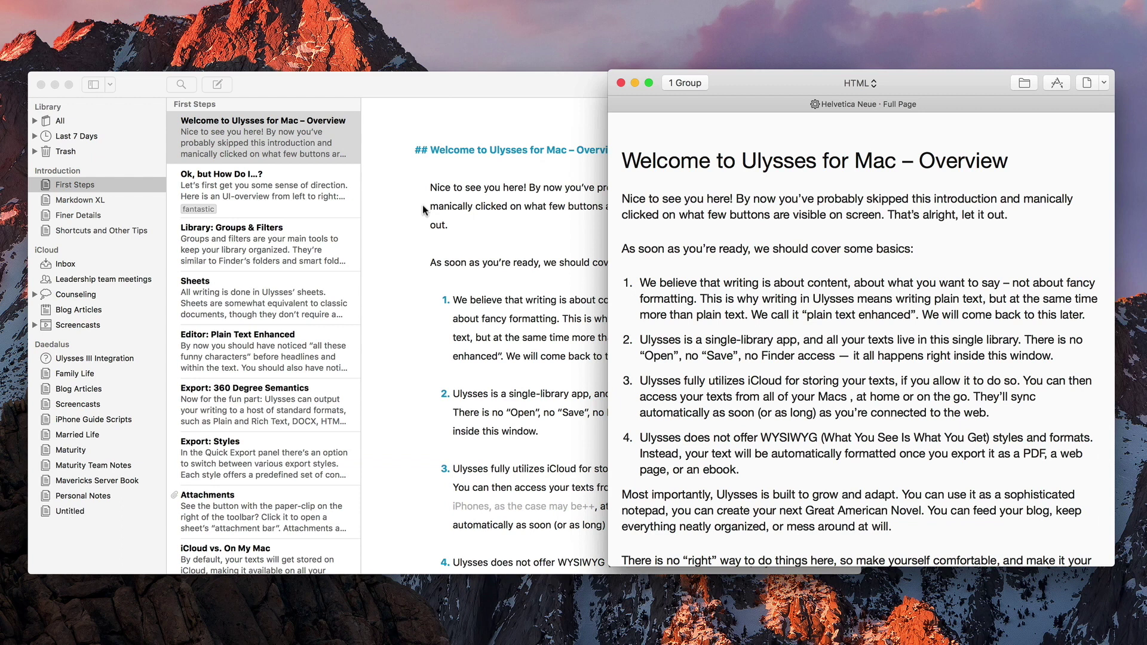
Narrow the editor window beside the preview and shorten the word Nice to see it update live
click(451, 187)
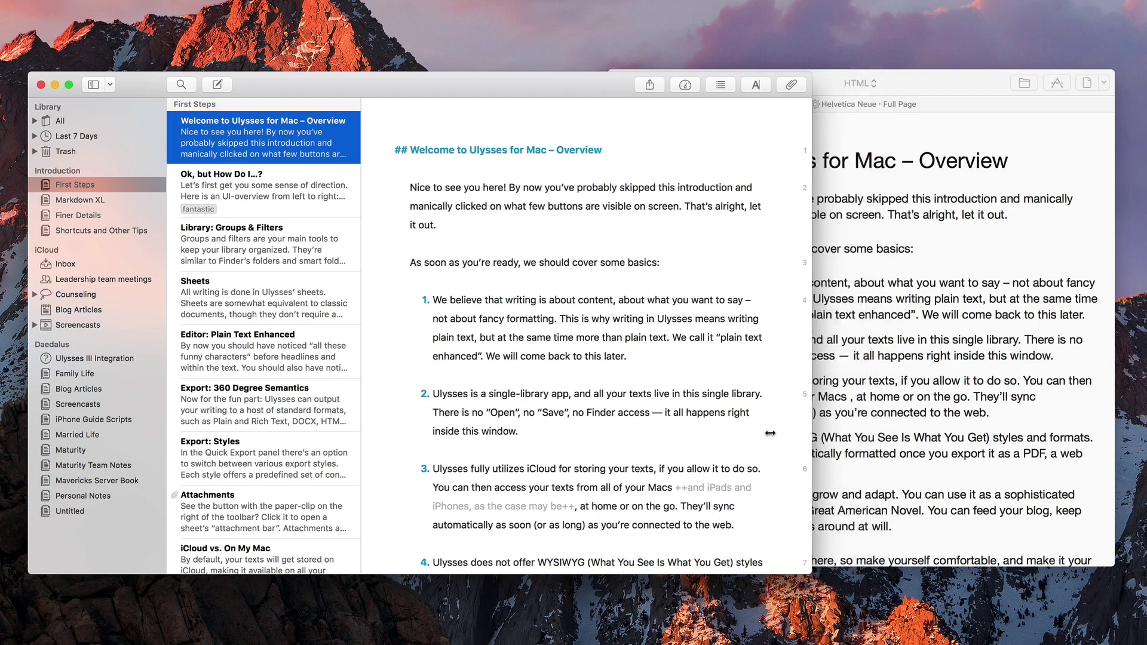
drag(859, 433, 596, 430)
click(291, 189)
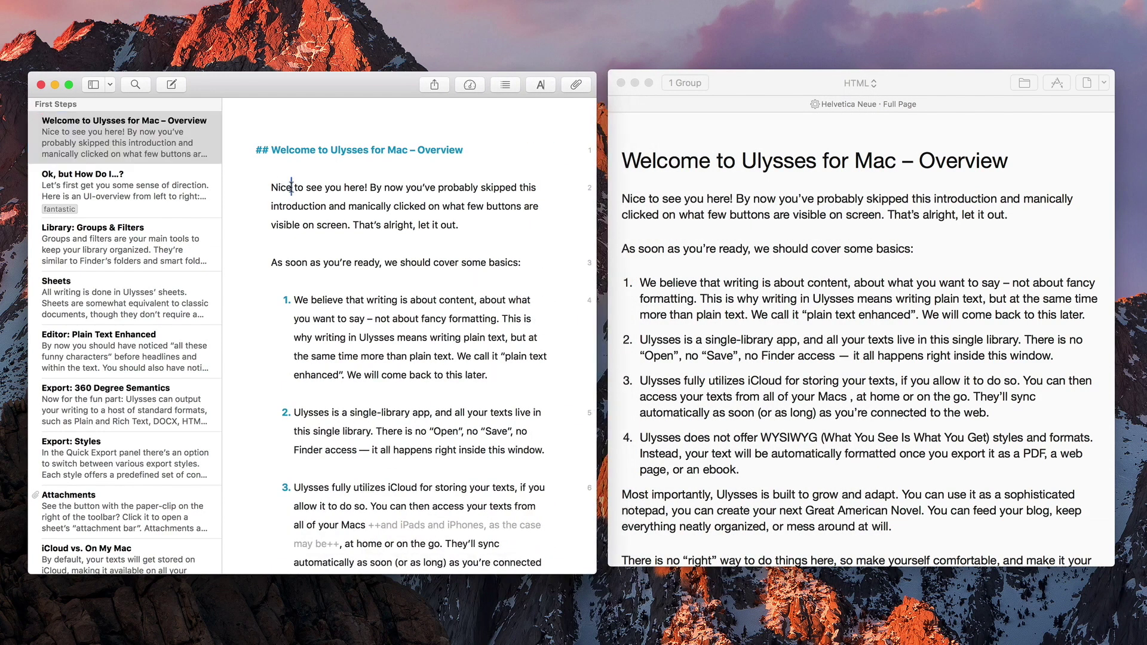
key(BackSpace)
key(BackSpace)
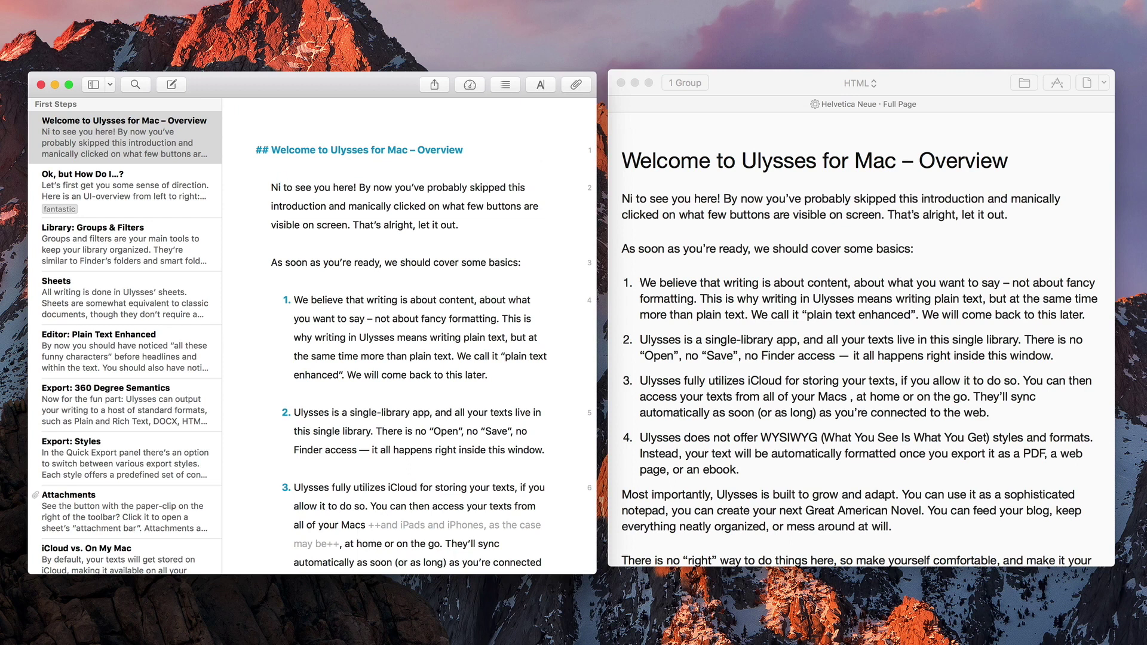
text(ce)
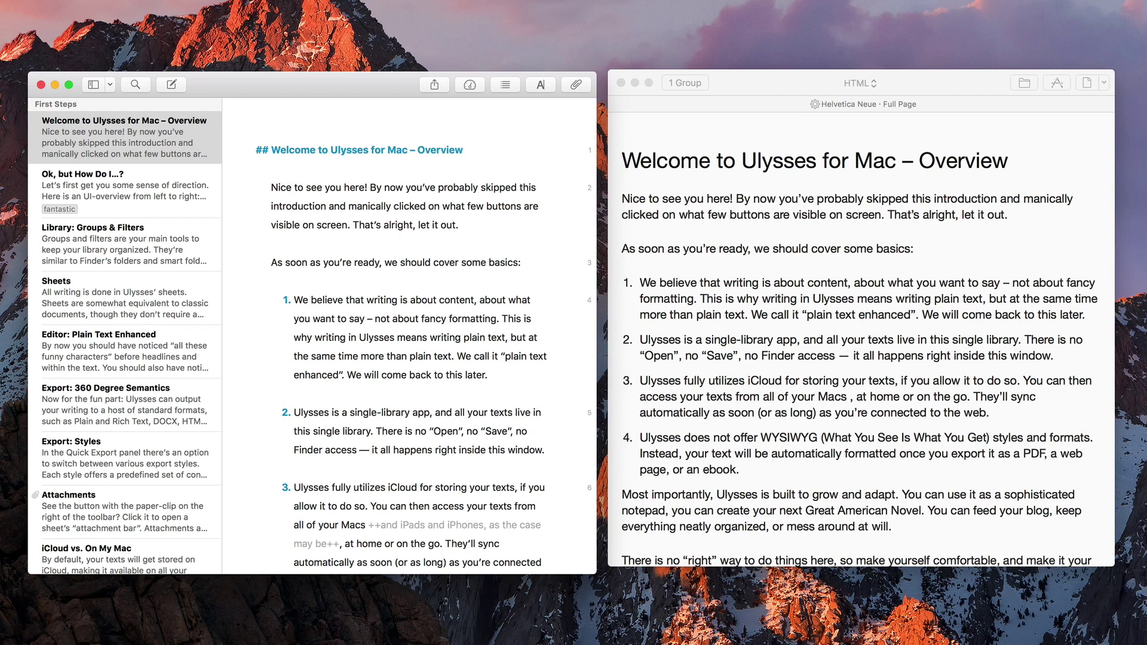
Cycle the preview's export format through Text, ePub, PDF and DOCX
click(788, 85)
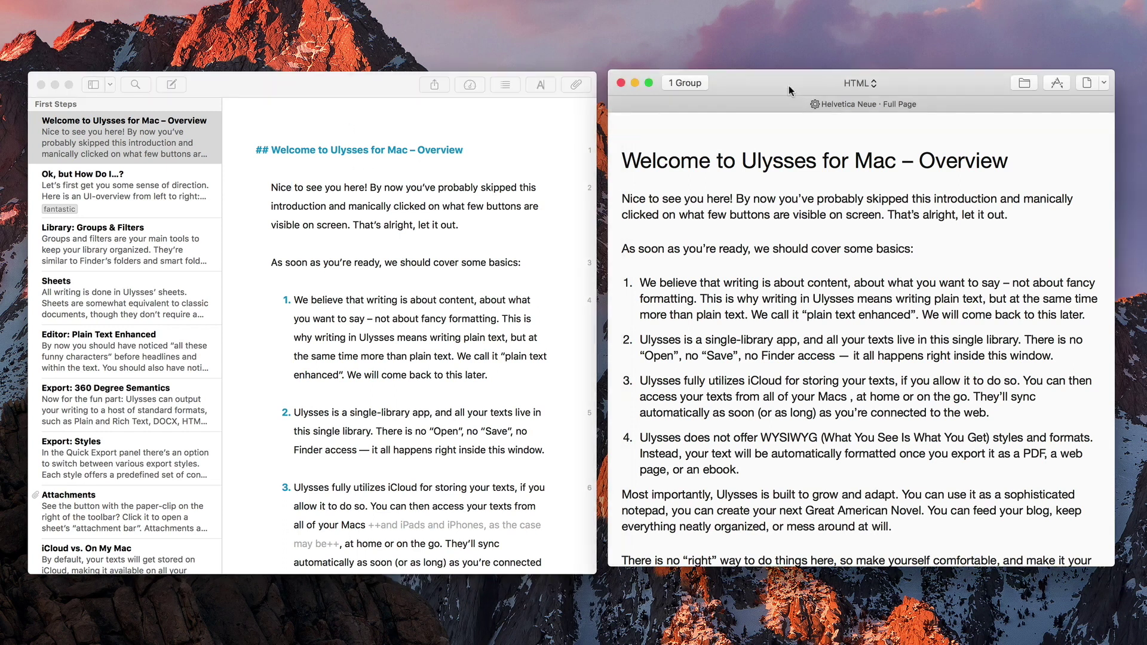
click(873, 84)
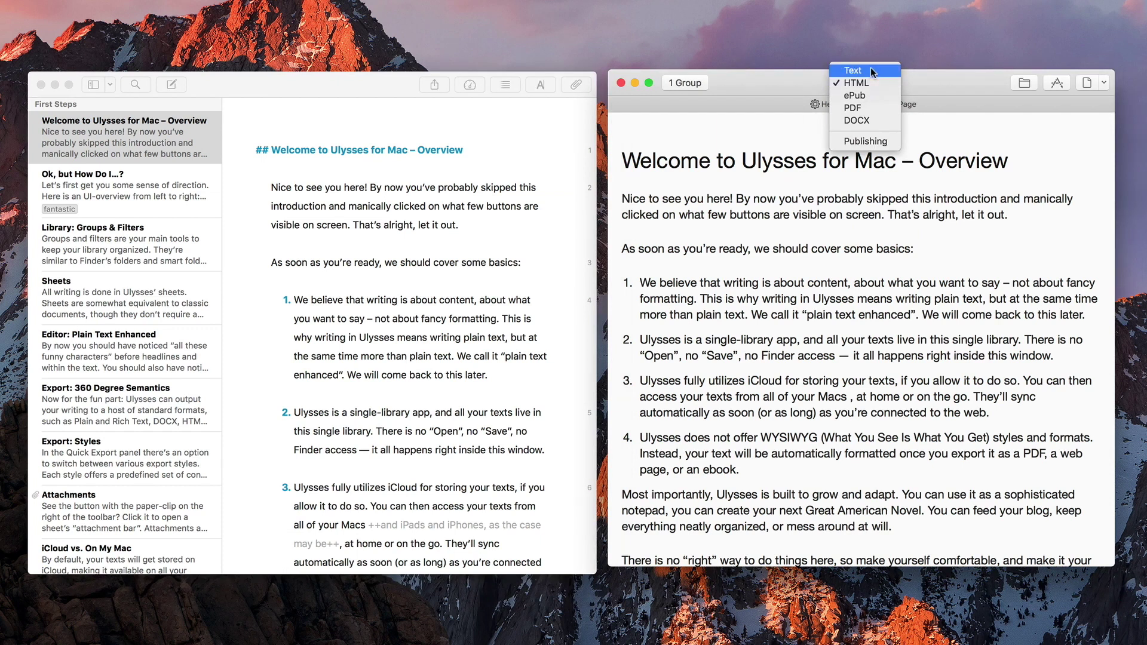
click(872, 69)
click(860, 82)
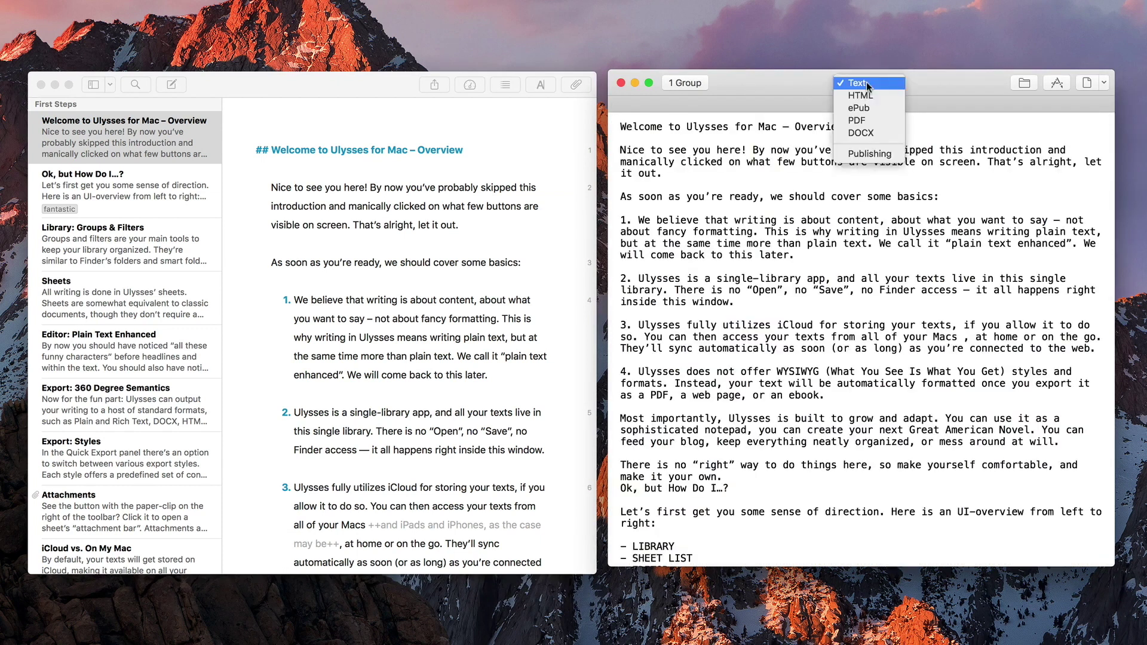
click(865, 108)
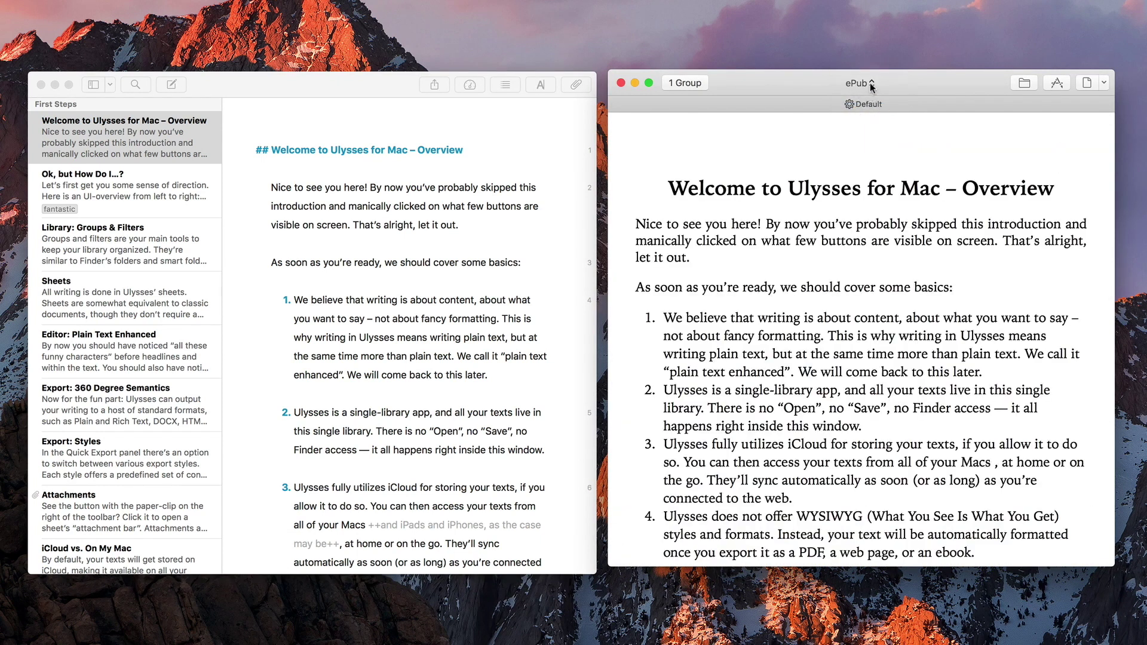
click(866, 94)
click(869, 82)
click(873, 84)
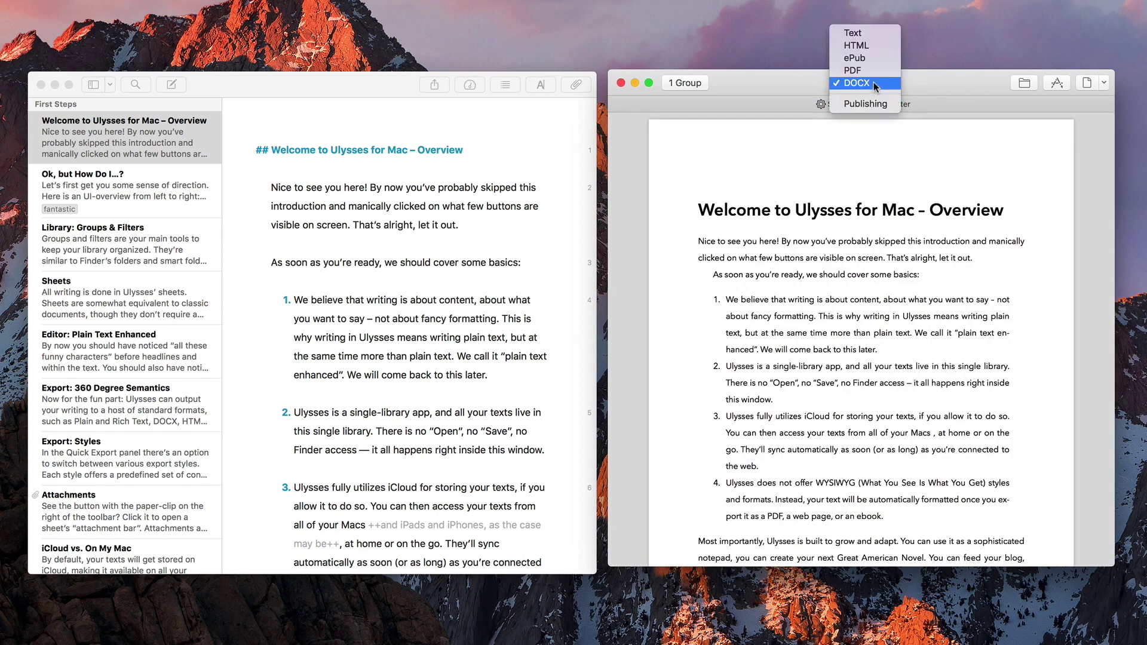
Preview the Publishing format with its account options, return to HTML and apply the Georgia style
click(869, 103)
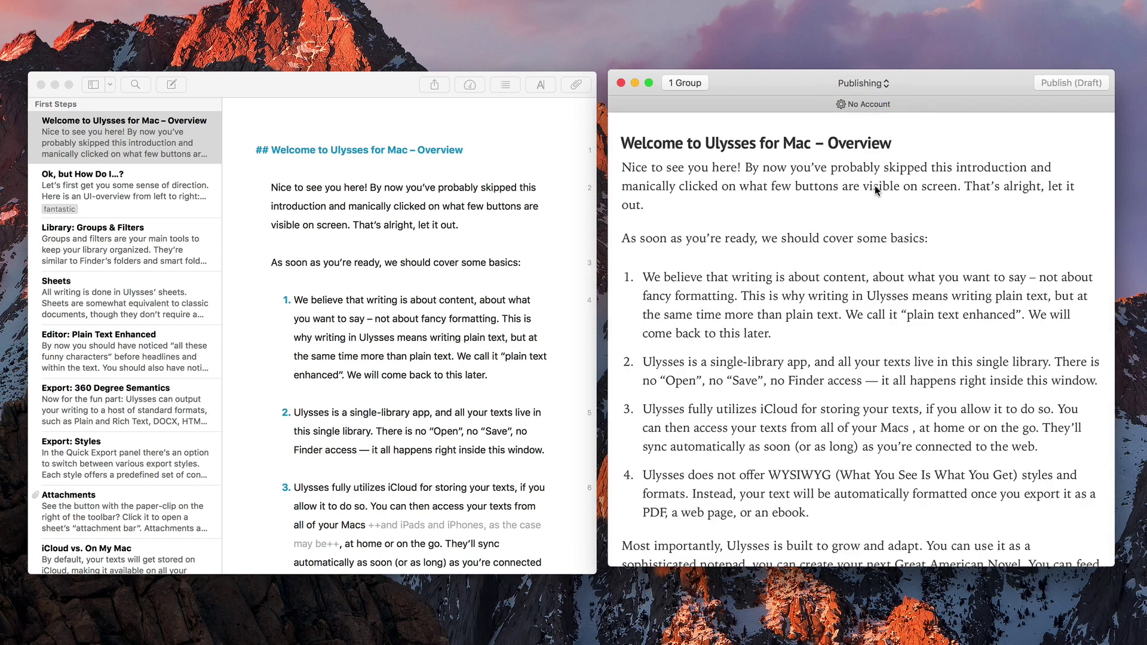
click(843, 103)
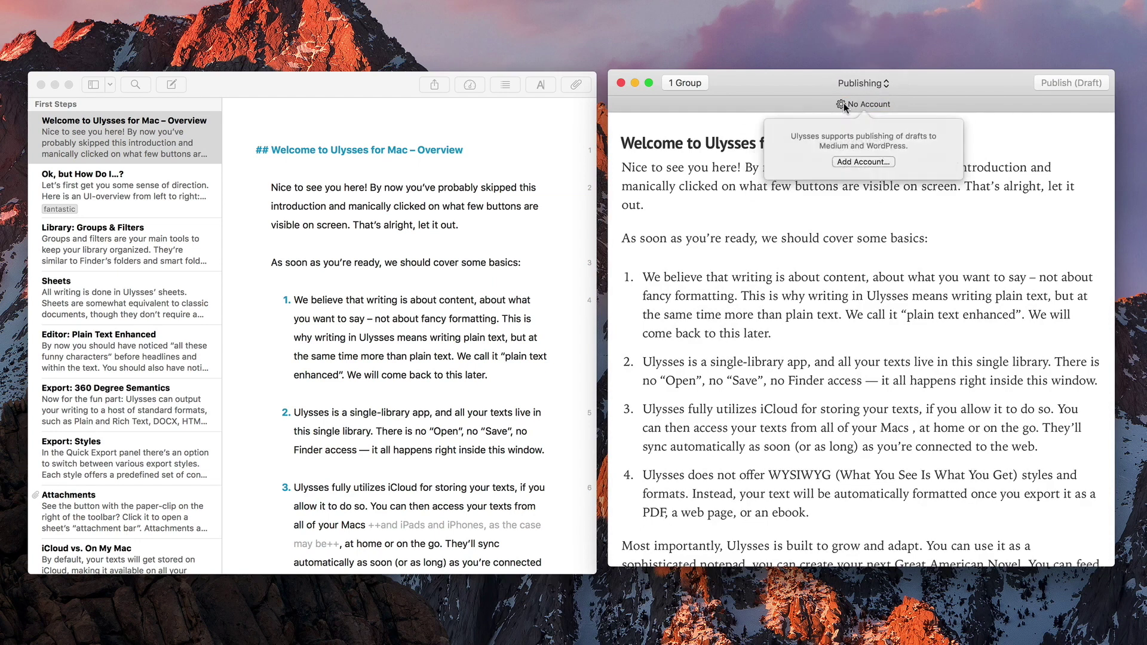
click(844, 104)
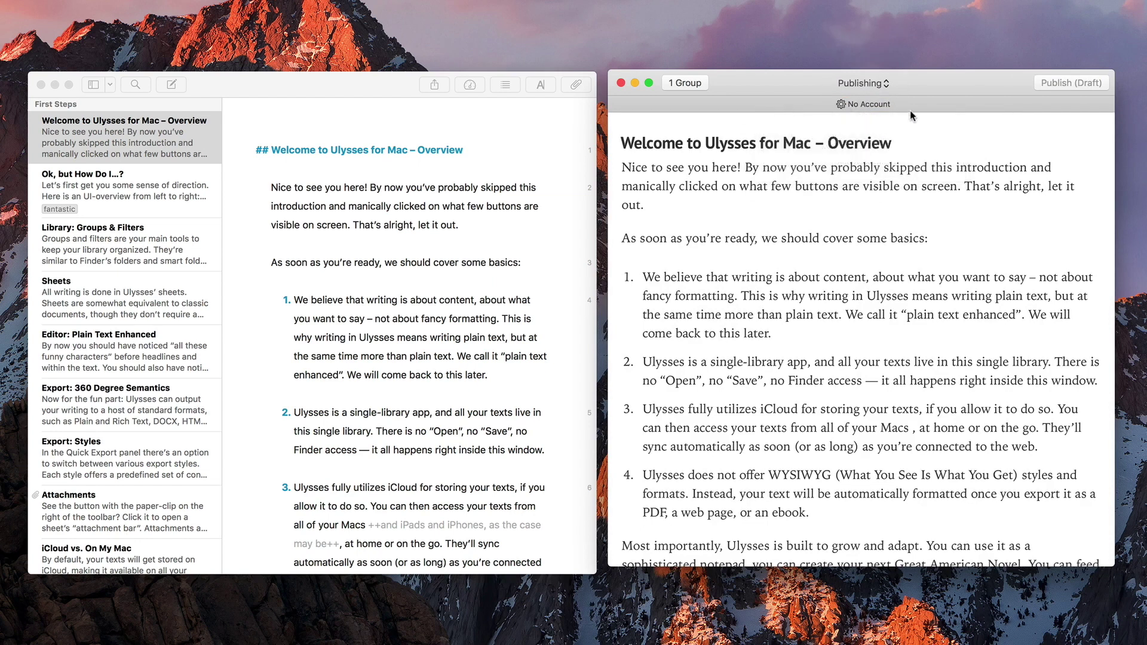
click(881, 83)
click(852, 29)
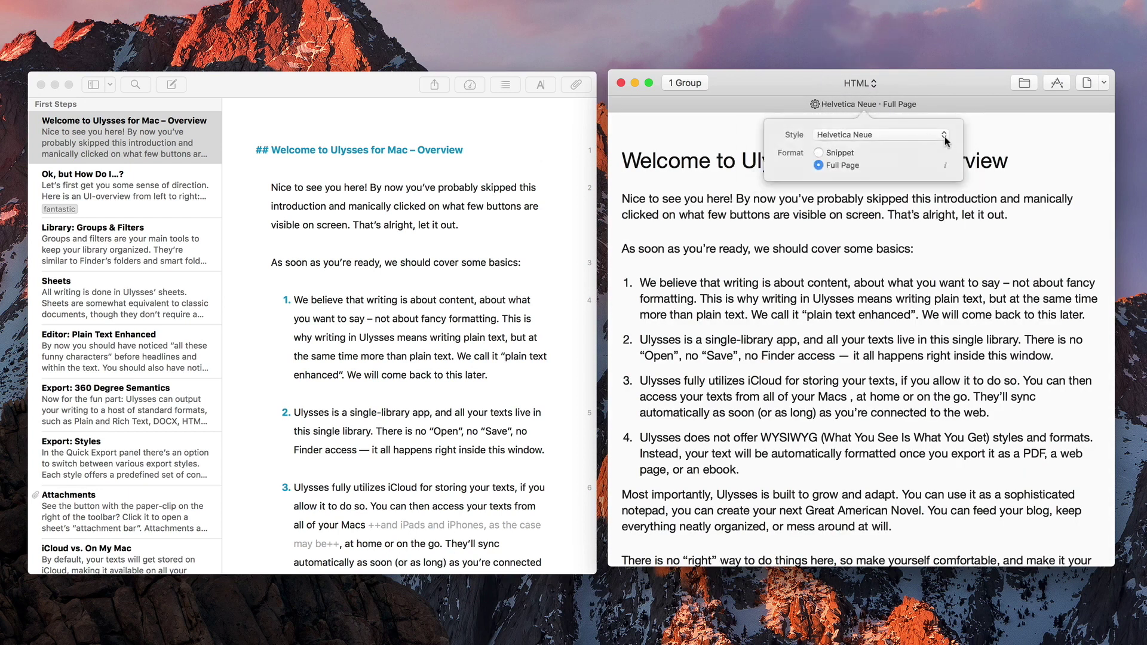
click(945, 137)
click(832, 124)
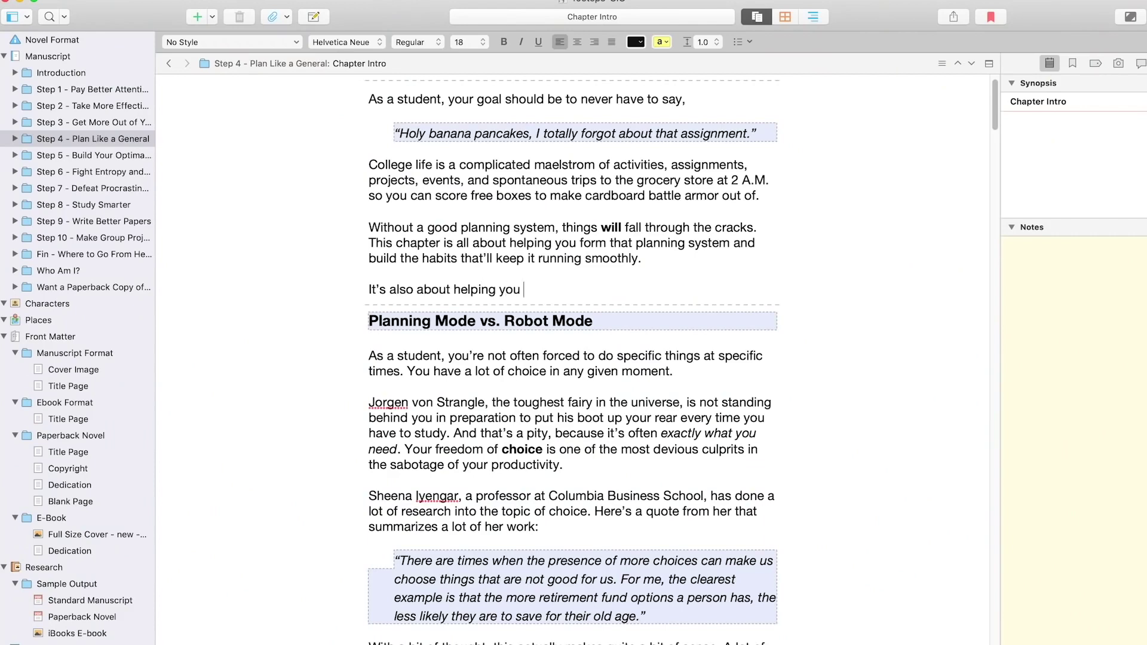
text(be more p)
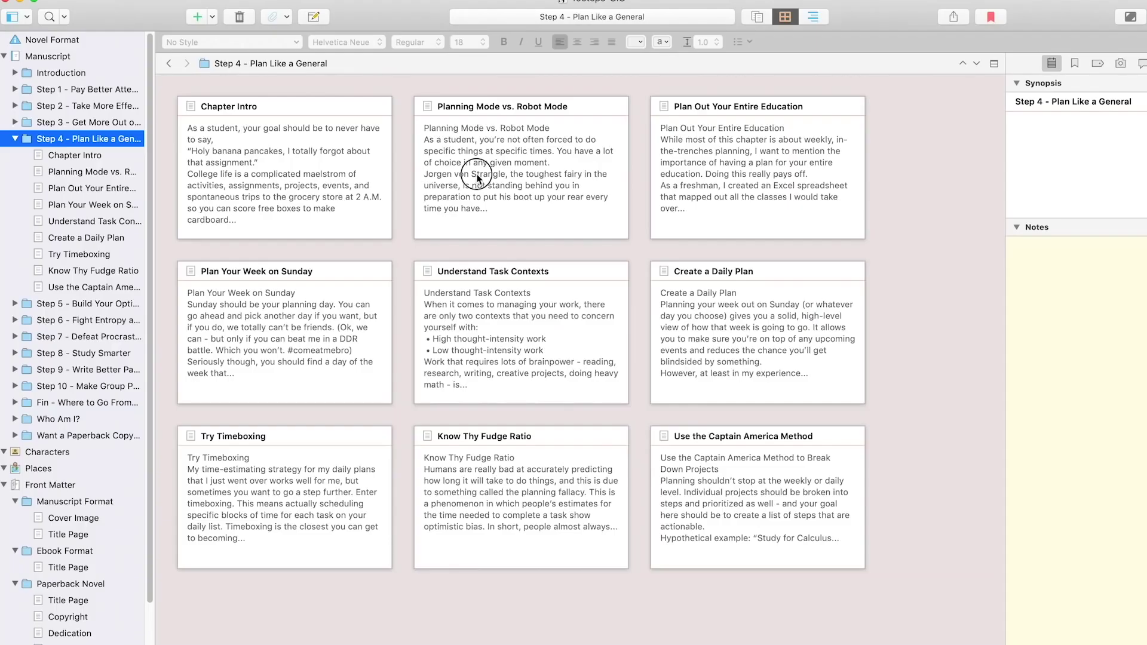
Move the Planning Mode vs. Robot Mode card into the middle row and view the chapter in Scrivenings
drag(477, 173, 646, 358)
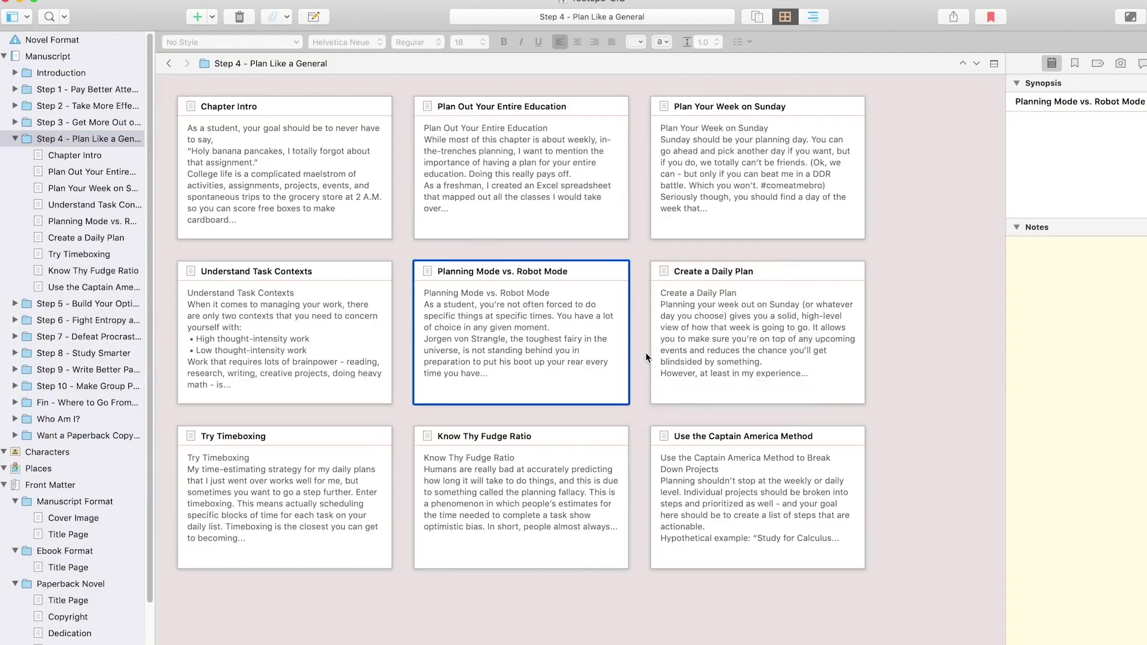
key(super+1)
drag(1011, 134, 1043, 530)
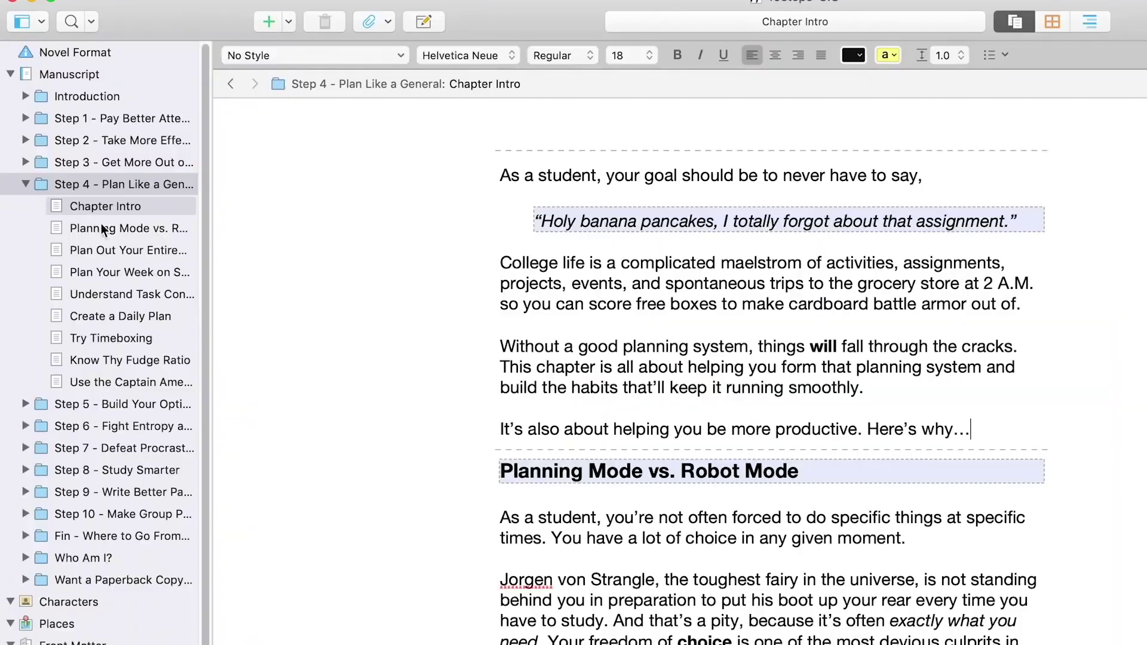
click(118, 212)
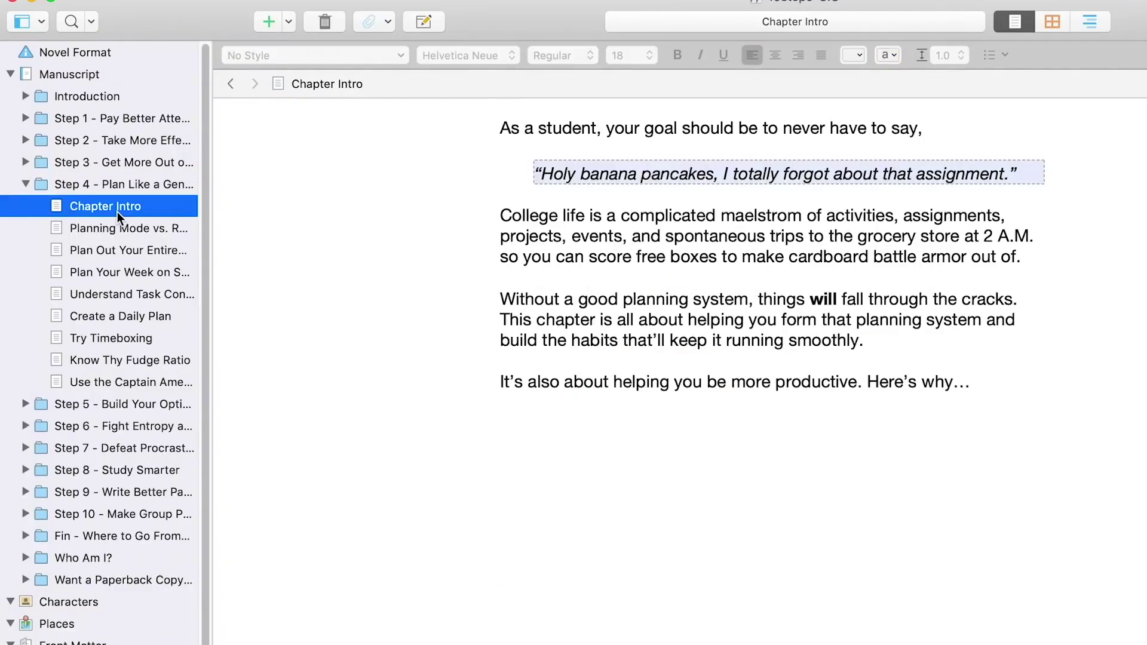
click(118, 230)
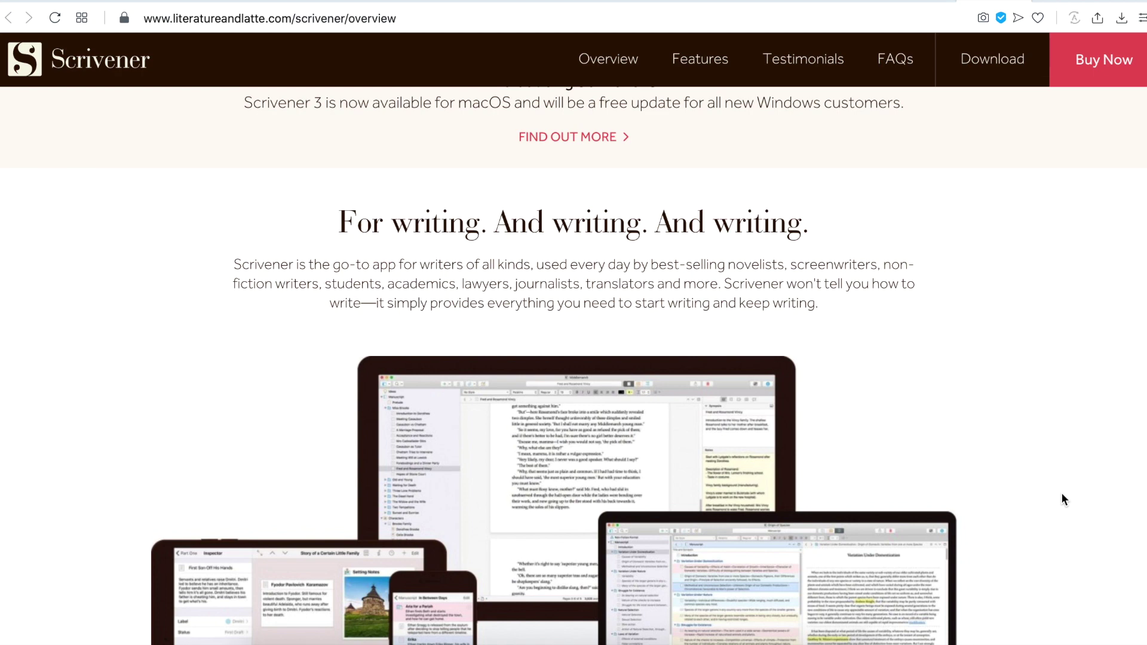
scroll(1062, 495, down, 2)
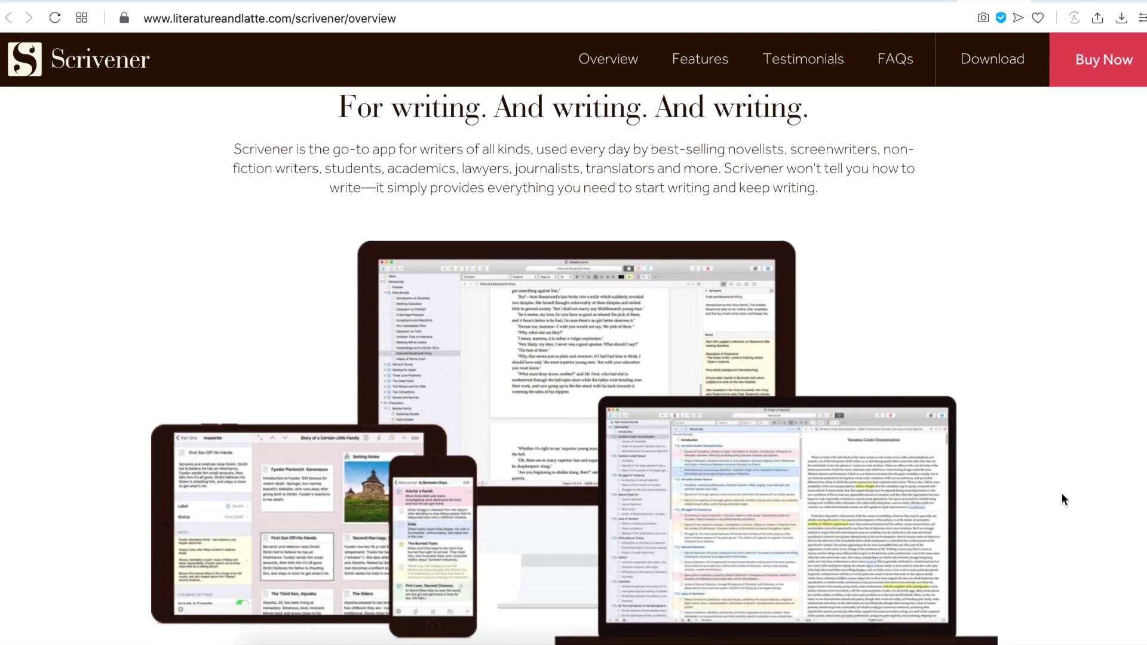
scroll(1062, 494, down, 3)
scroll(1062, 494, down, 1)
scroll(1061, 492, down, 1)
scroll(1061, 492, down, 3)
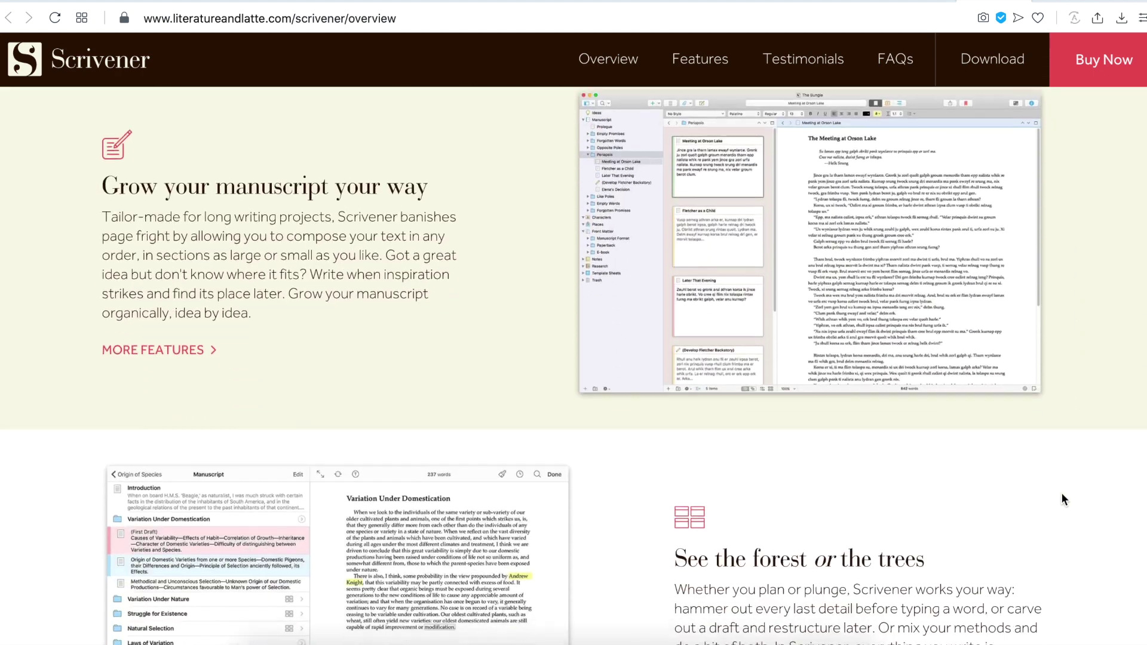
scroll(1062, 492, down, 1)
scroll(1061, 493, down, 2)
scroll(1061, 499, down, 2)
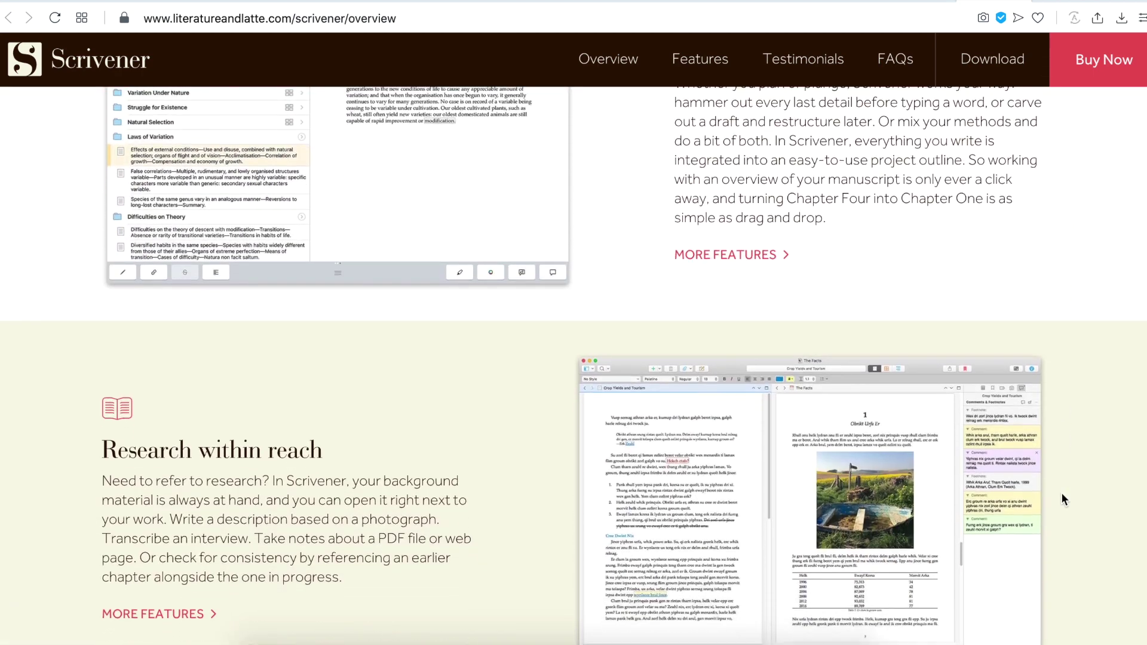